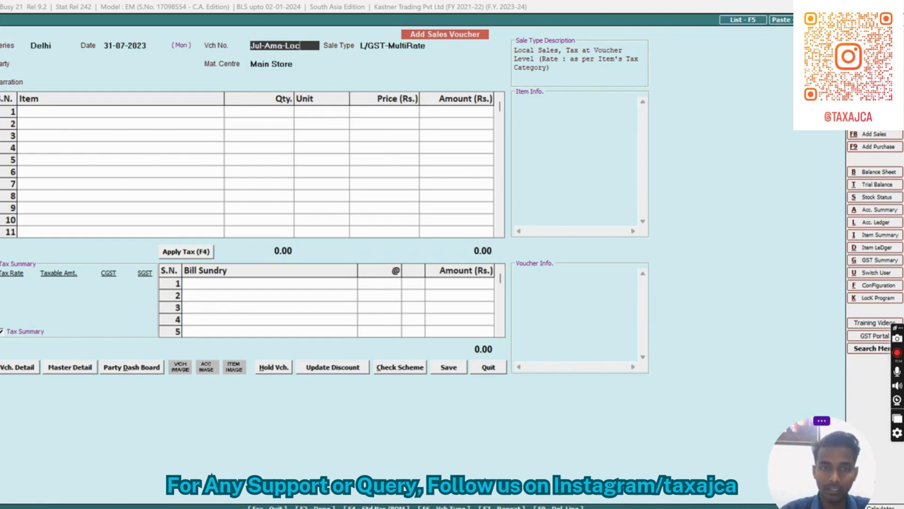
Accept voucher number Jul-Ama-Loc and set the sales voucher's sale type to L/GST-MultiRate
key("Return")
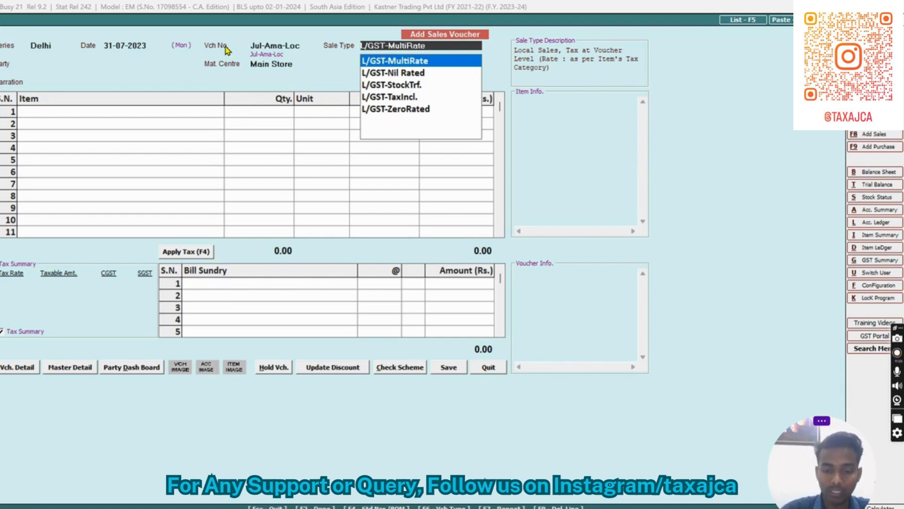
type("mu")
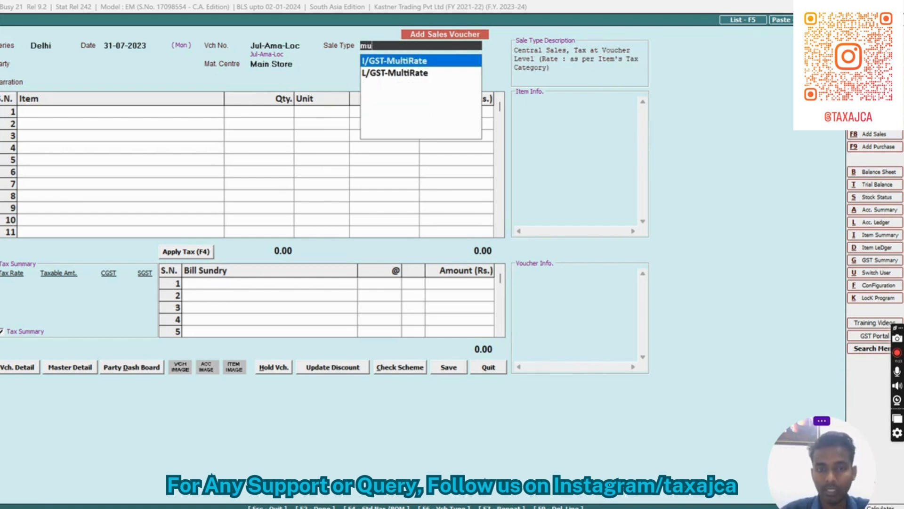
key("Down")
key("Up")
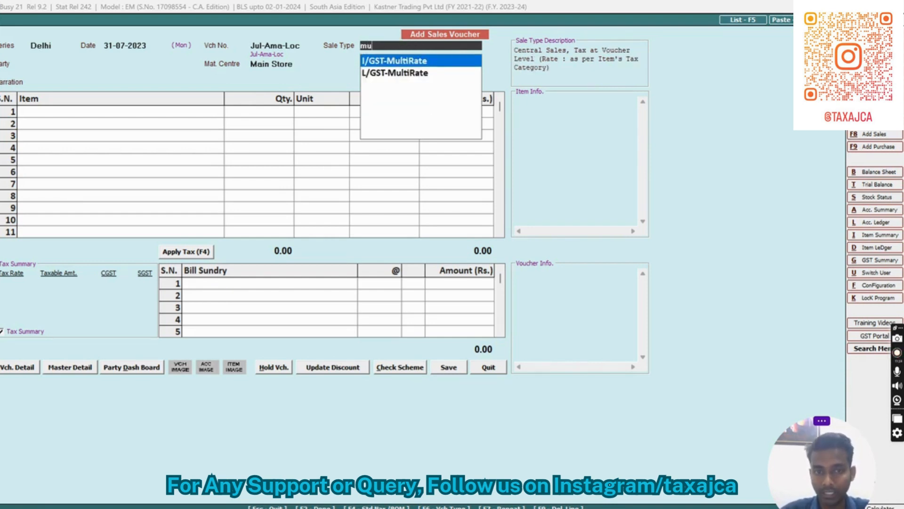
key("Down")
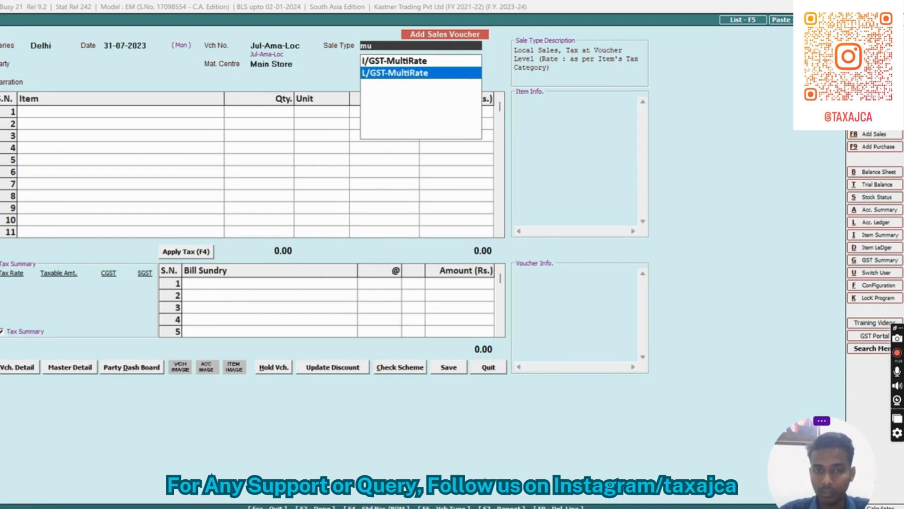
key("Up")
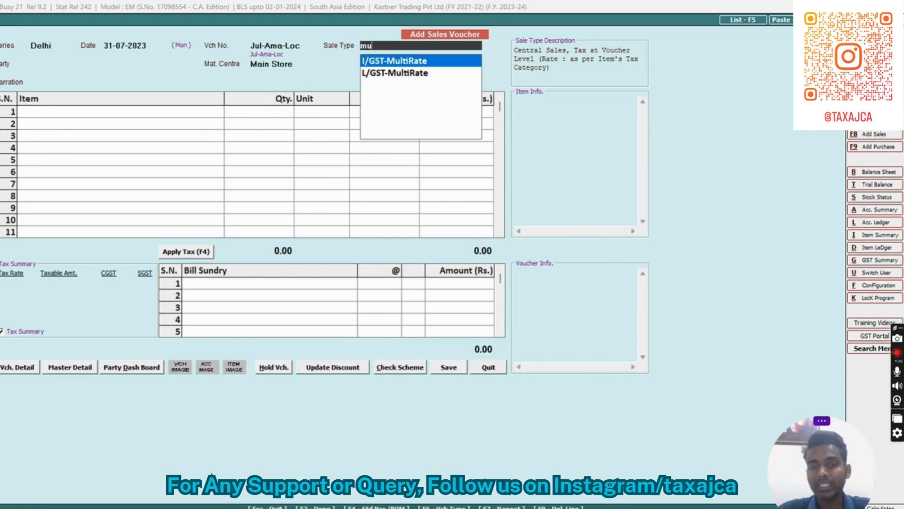
key("Down")
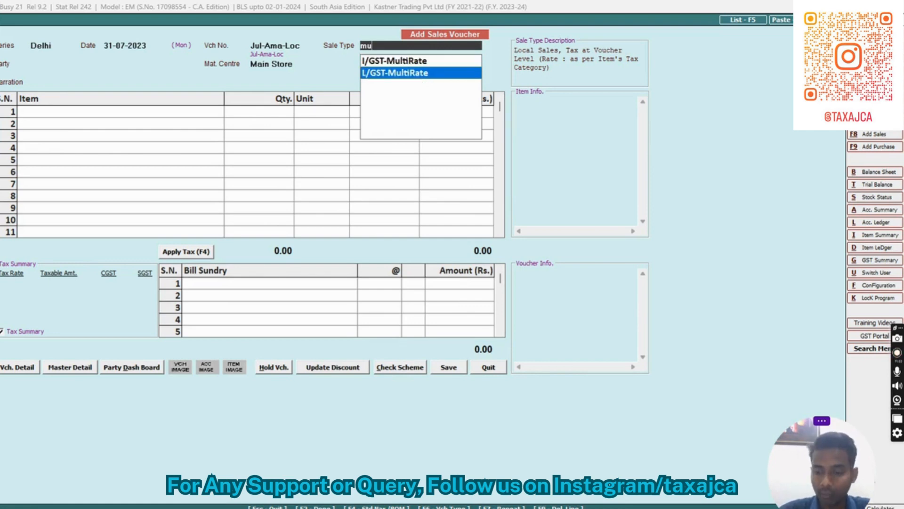
key("Return")
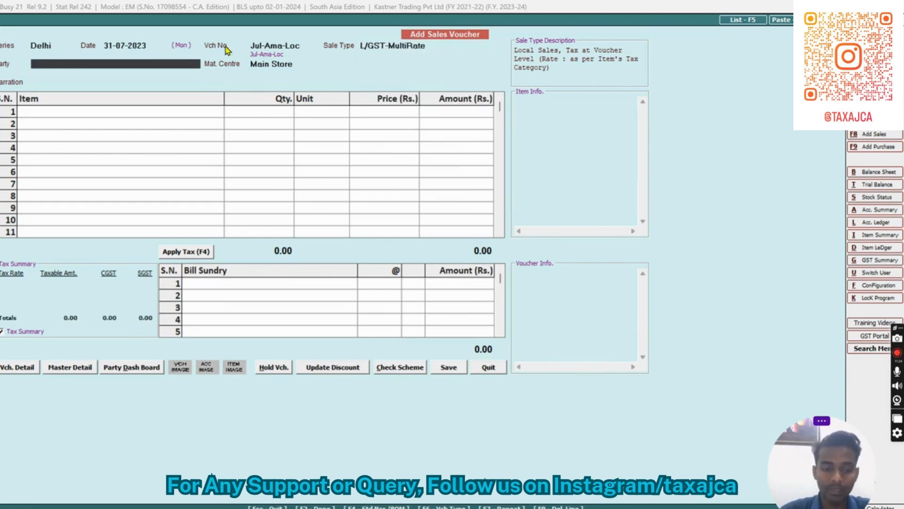
Set the voucher's party to Amazon Local Sales
type("ama")
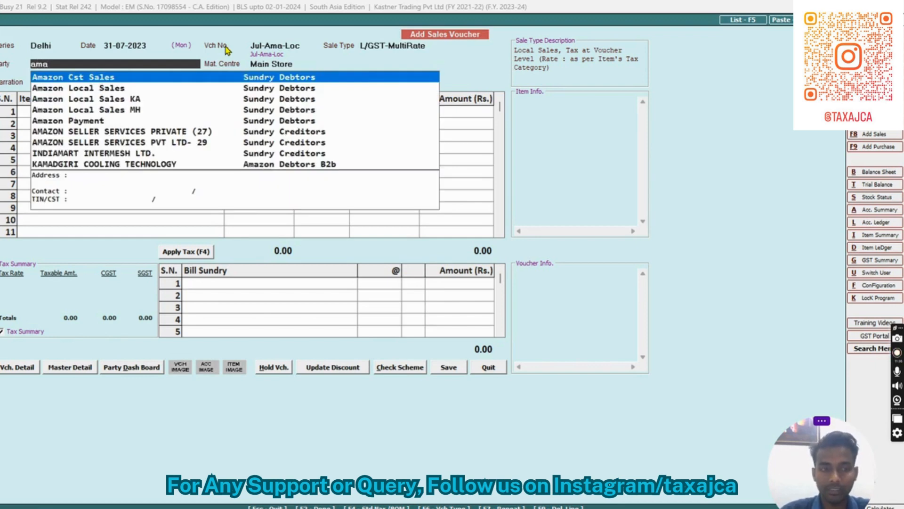
key("Down")
key("Down")
key("Down")
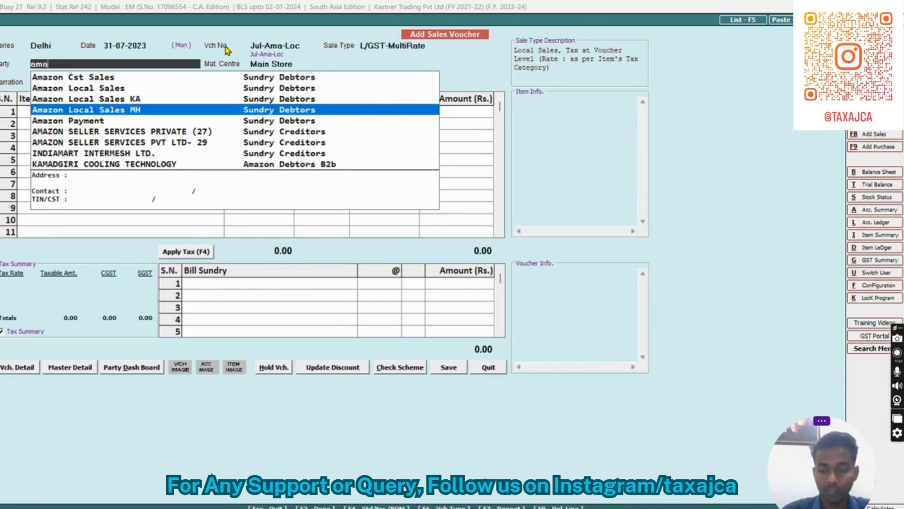
key("Up")
key("Up")
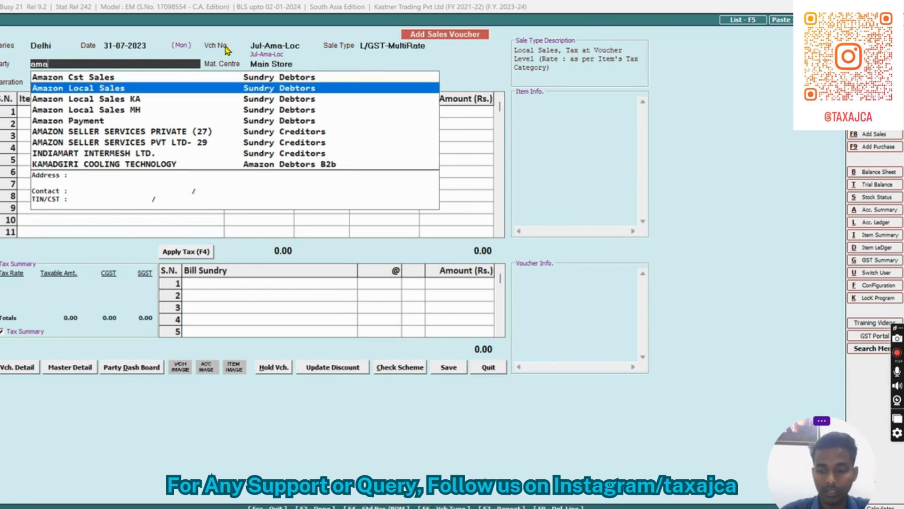
key("Return")
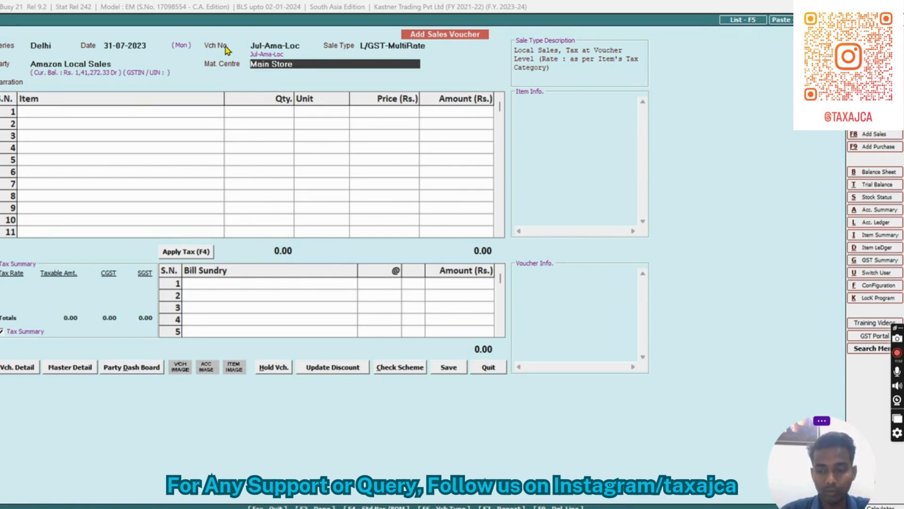
Check the state in the Amazon Local Sales account master and proceed to the voucher's first item row, keeping Main Store
key("shift+Tab")
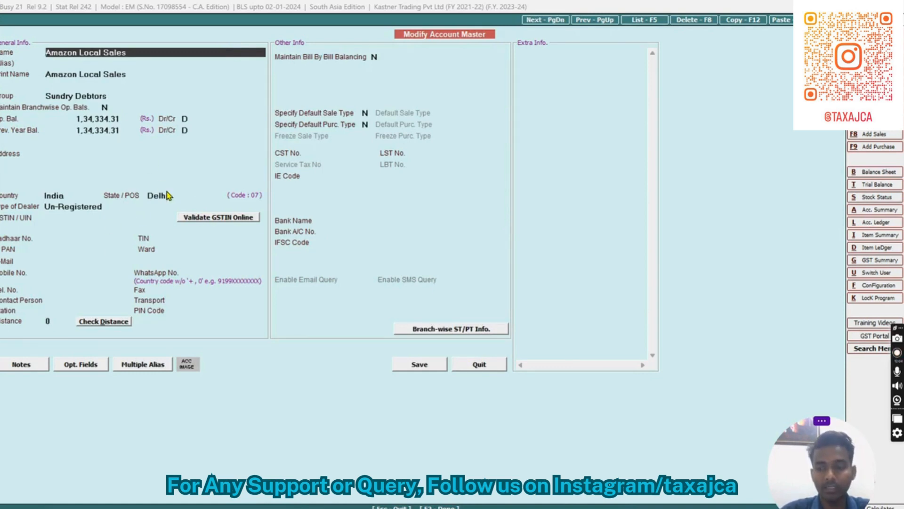
key("Escape")
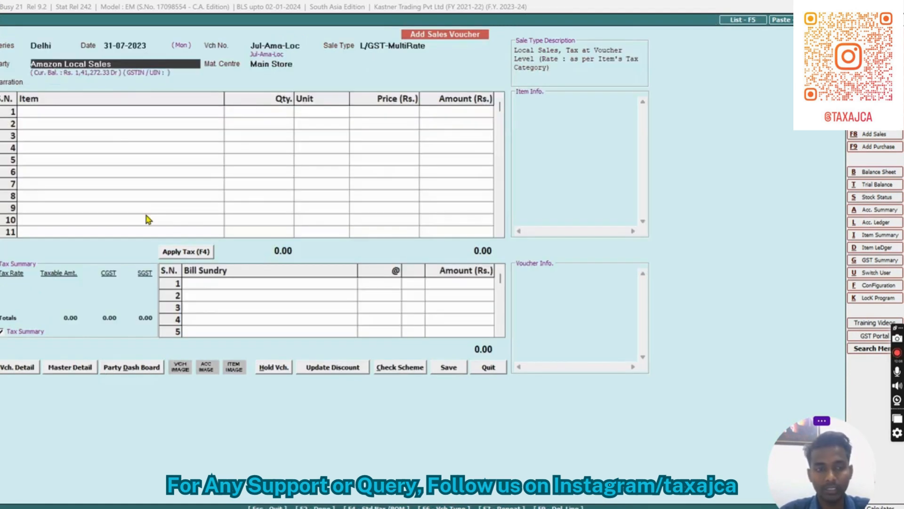
key("Return")
key("Return")
key("Return")
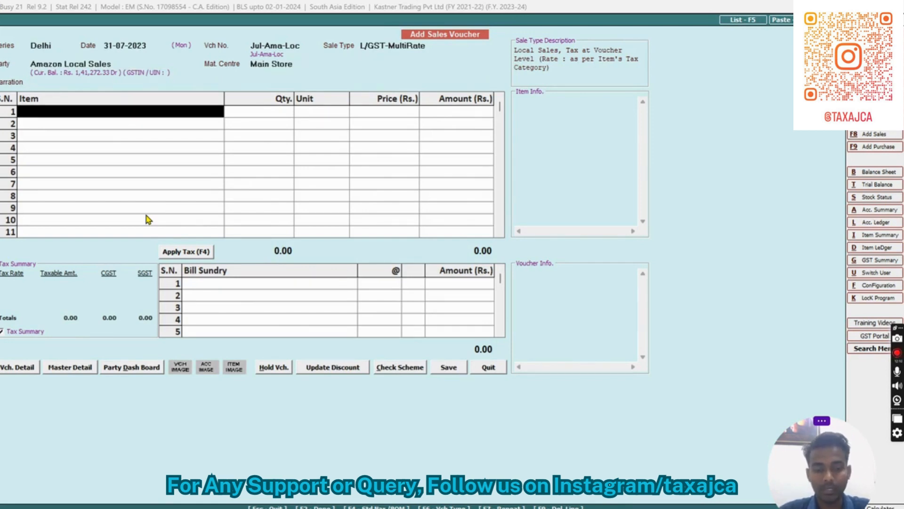
Switch to the Excel sales sheet to check the HSN code and CGST rate of the Delhi sales, and return to Busy
key("alt+Tab")
key("Left")
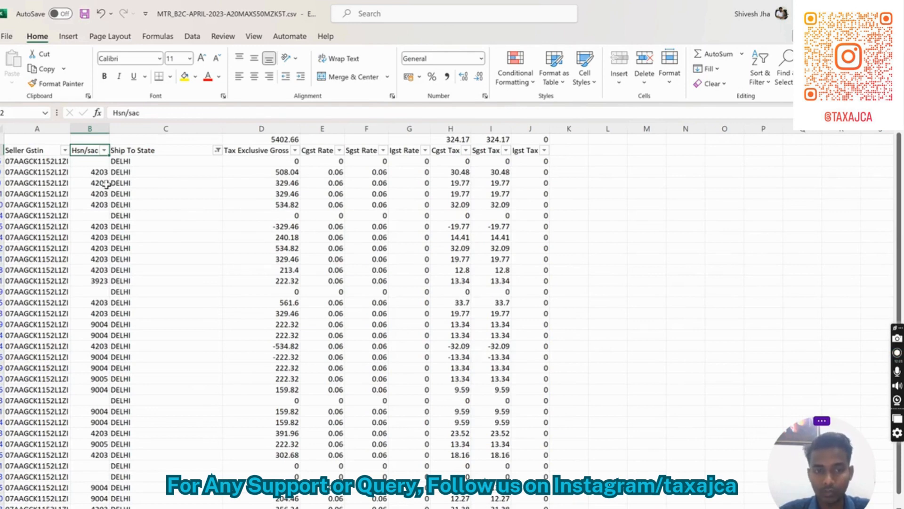
left_click(104, 183)
left_click(334, 192)
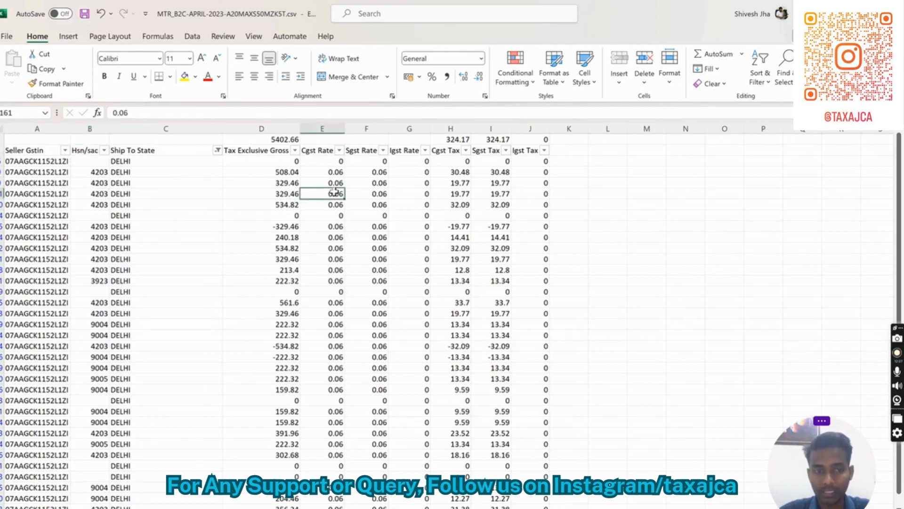
key("alt+Tab")
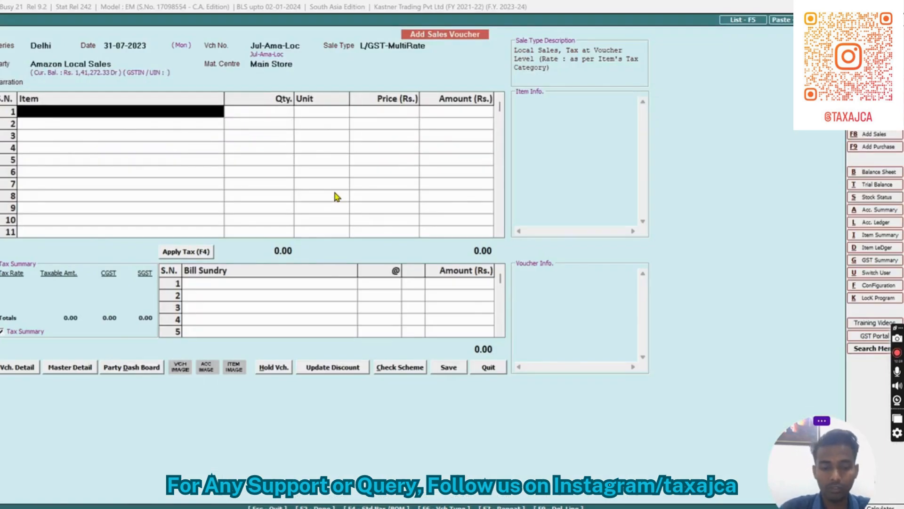
Add item 4203 12% in the first voucher row, leaving its quantity and price unfilled
type("4203")
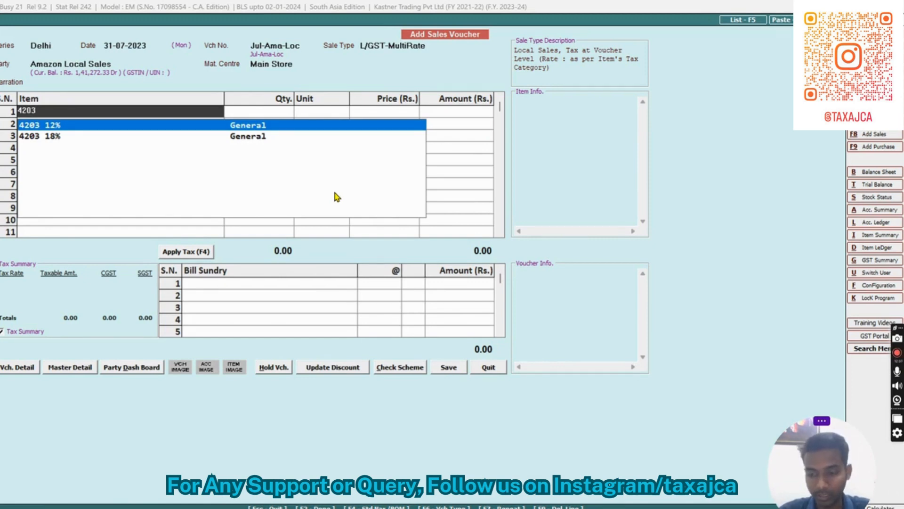
key("Return")
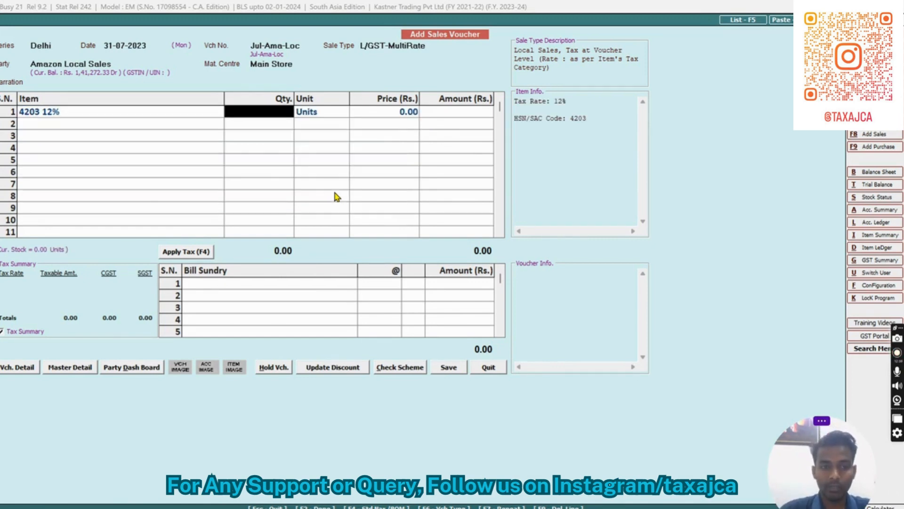
key("Return")
key("Return")
key("Return")
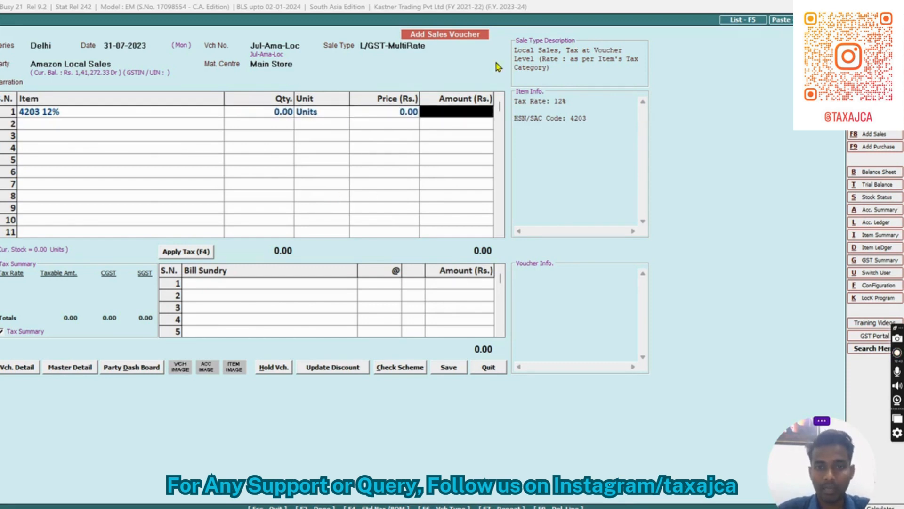
Look up the taxable sales subtotal in the Excel sheet and enter 5402 as the item's amount in the Busy voucher
key("alt+Tab")
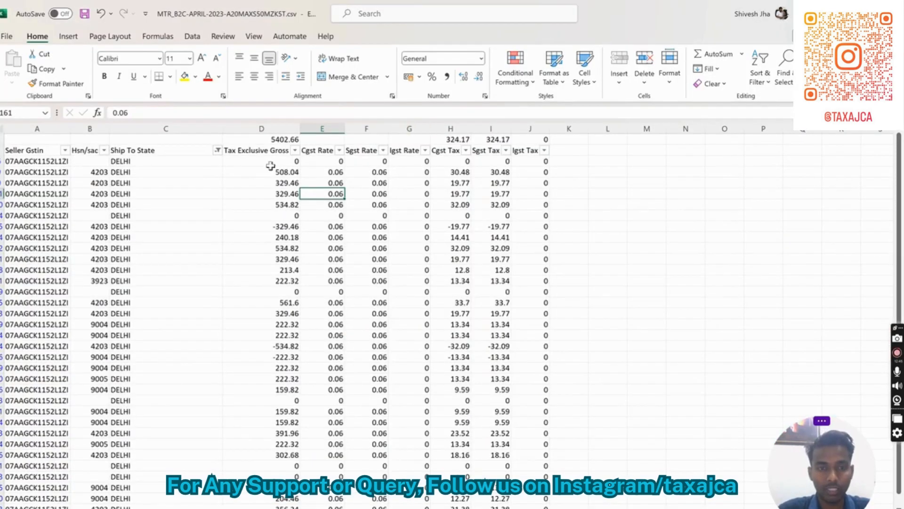
left_click(274, 140)
key("alt+Tab")
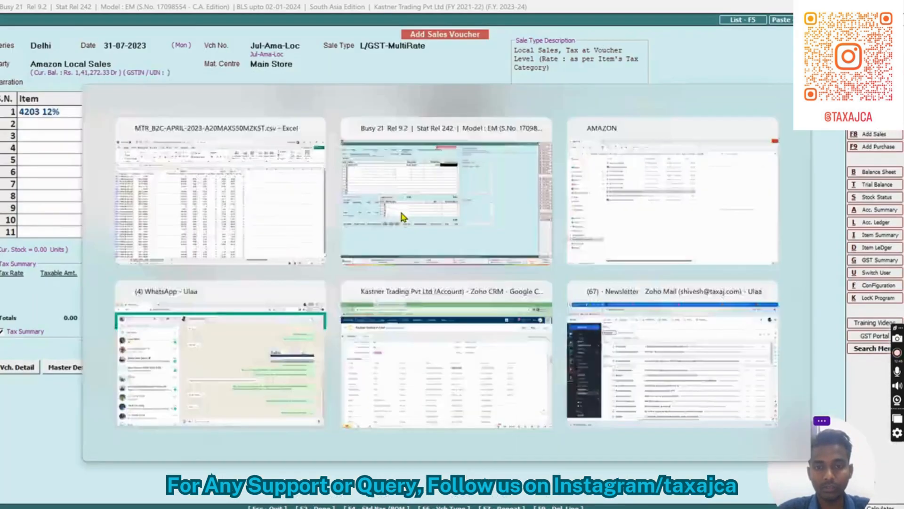
type("5402")
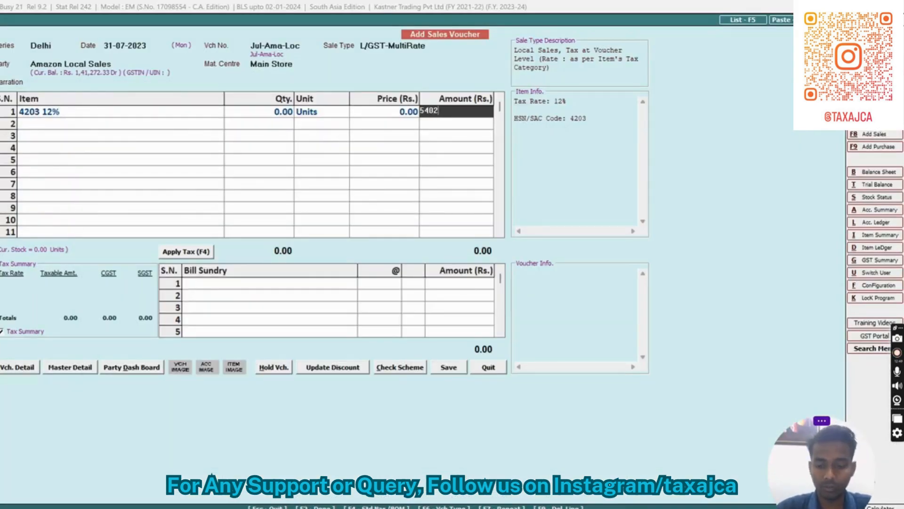
key("Return")
key("Return")
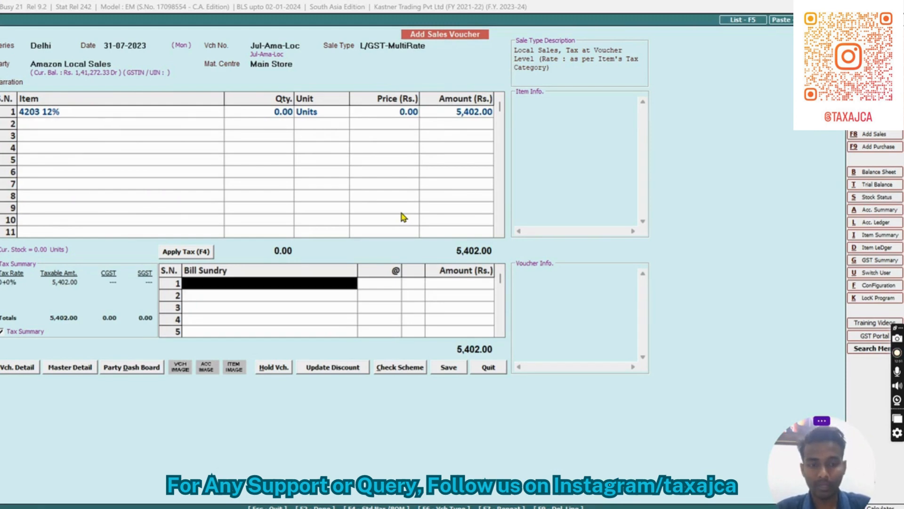
Add CGST and SGST bill sundries at 6% each to the voucher
type("cgst")
key("Return")
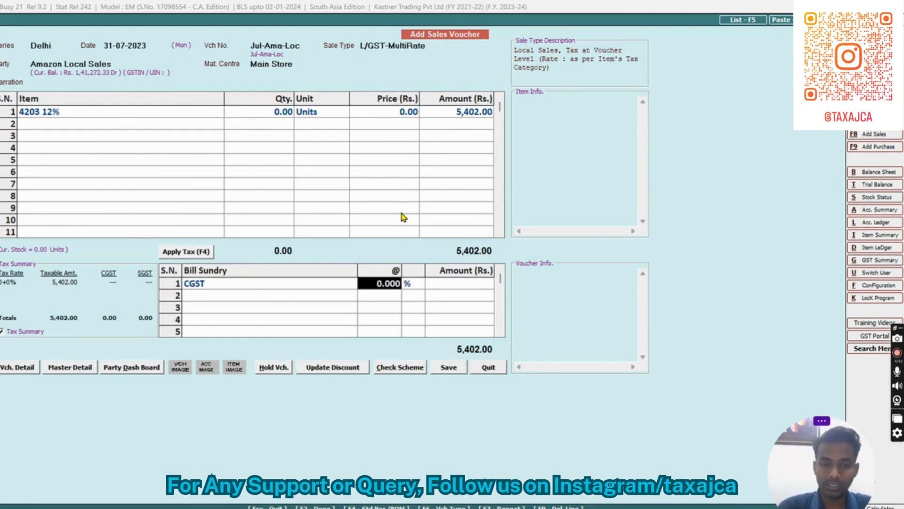
key("Return")
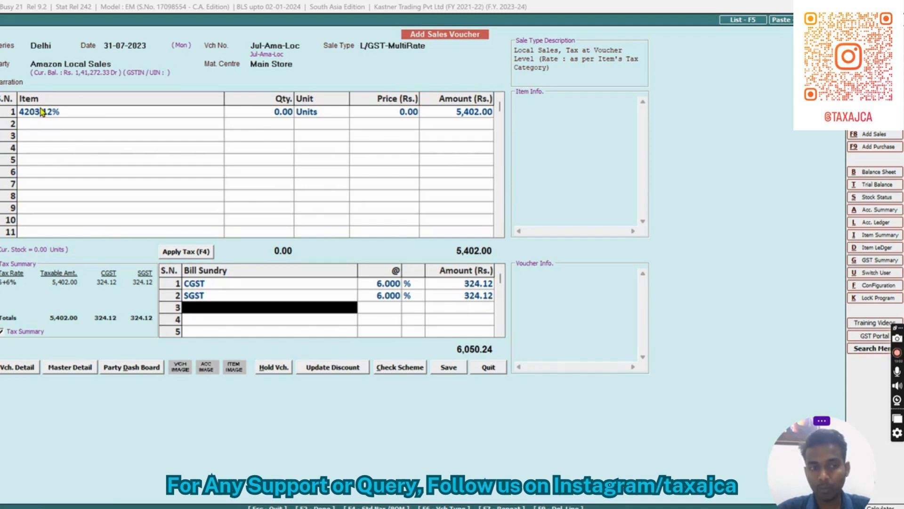
Try a 2% rate for the CGST bill sundry and restore it to 6%
left_click(379, 287)
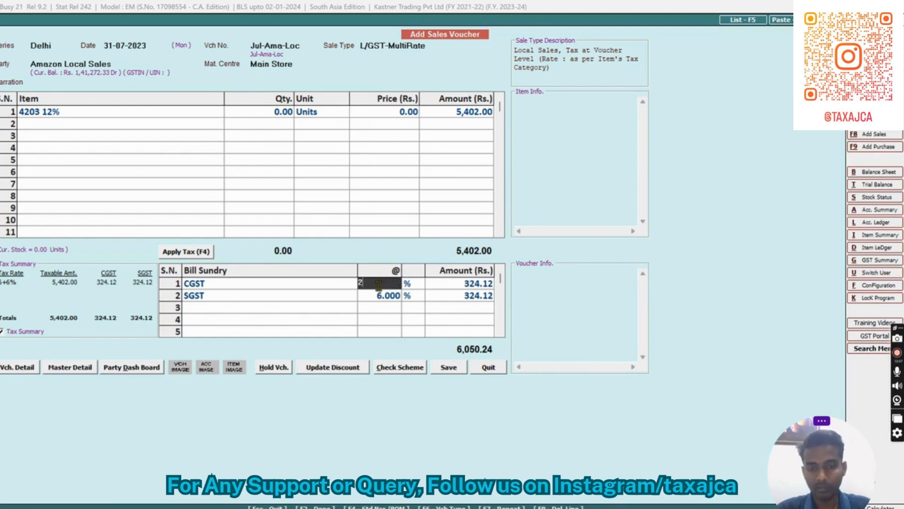
type("2")
key("Return")
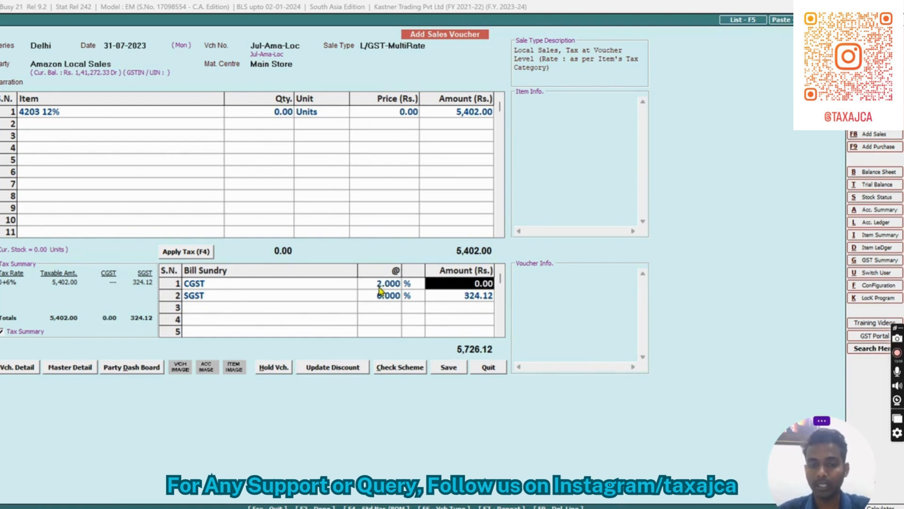
left_click(378, 288)
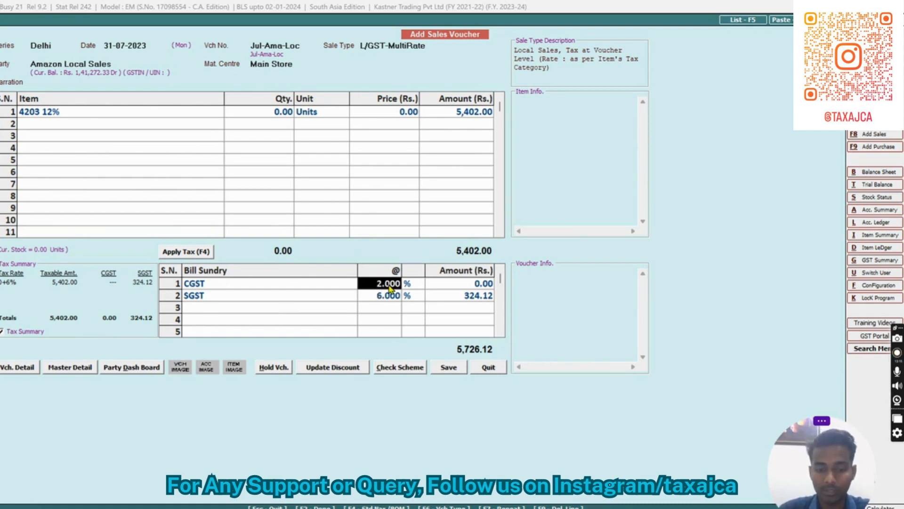
type("6")
key("Return")
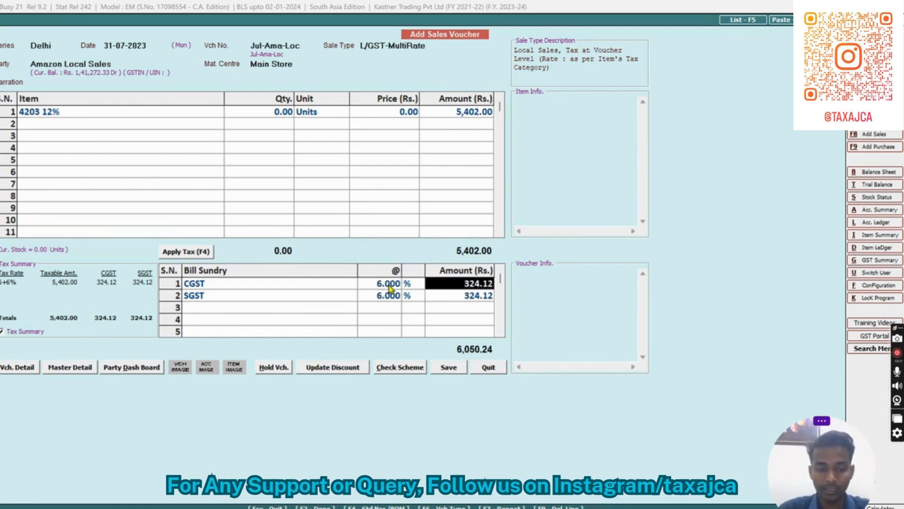
Save the sales voucher without printing the invoice and switch back to the Excel sales sheet
key("F2")
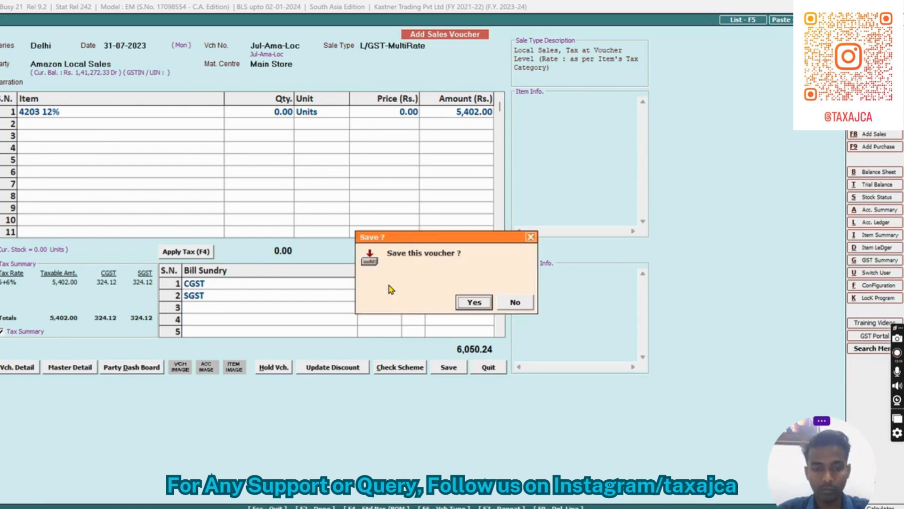
key("Return")
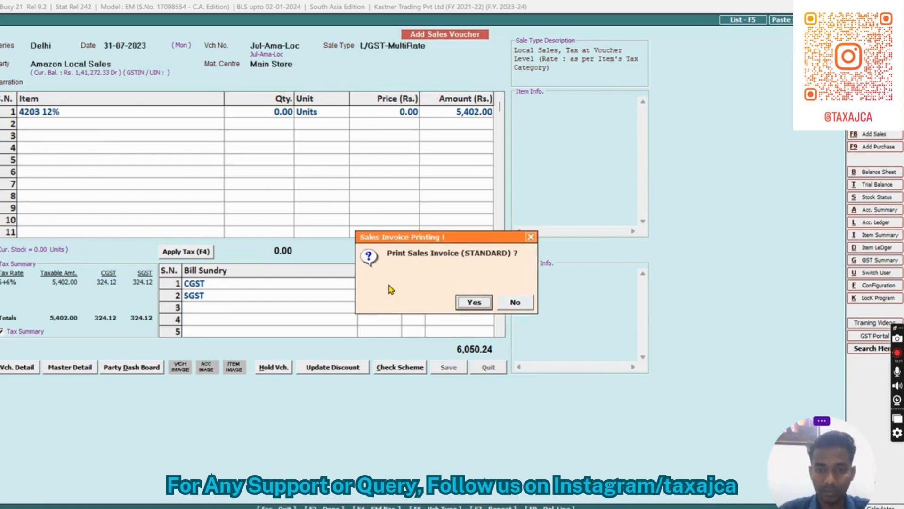
key("Right")
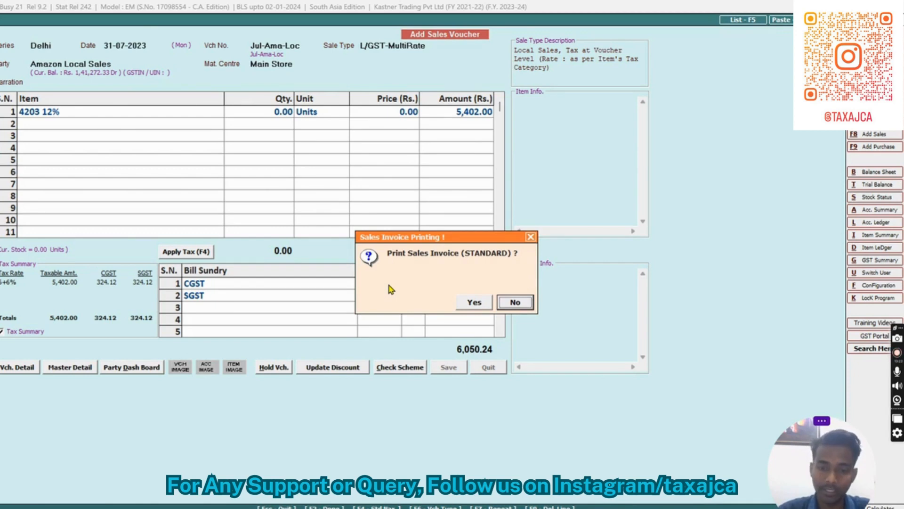
key("Return")
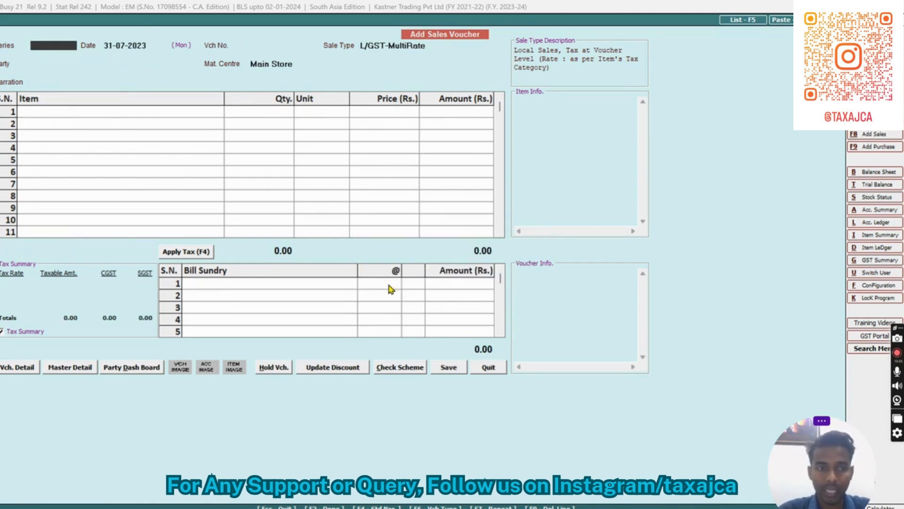
key("alt+Tab")
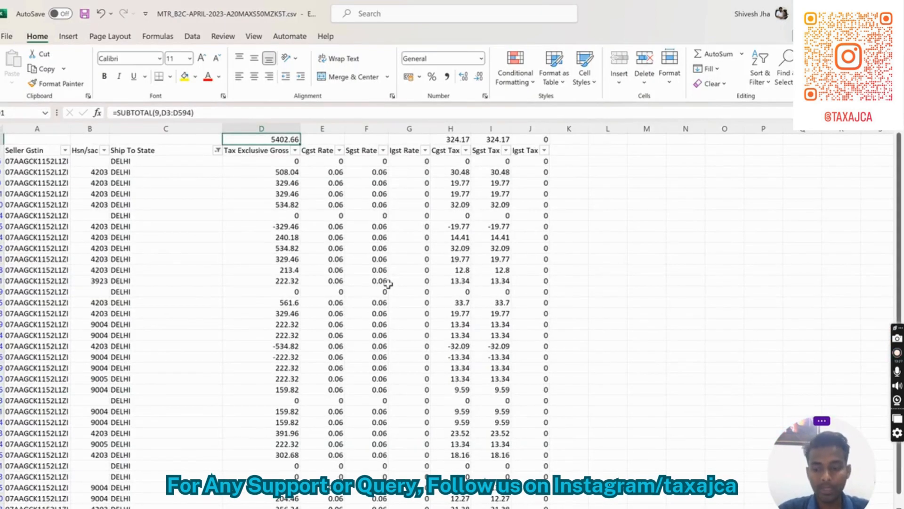
Filter the Ship To State column to show every state except DELHI
key("Down")
key("Left")
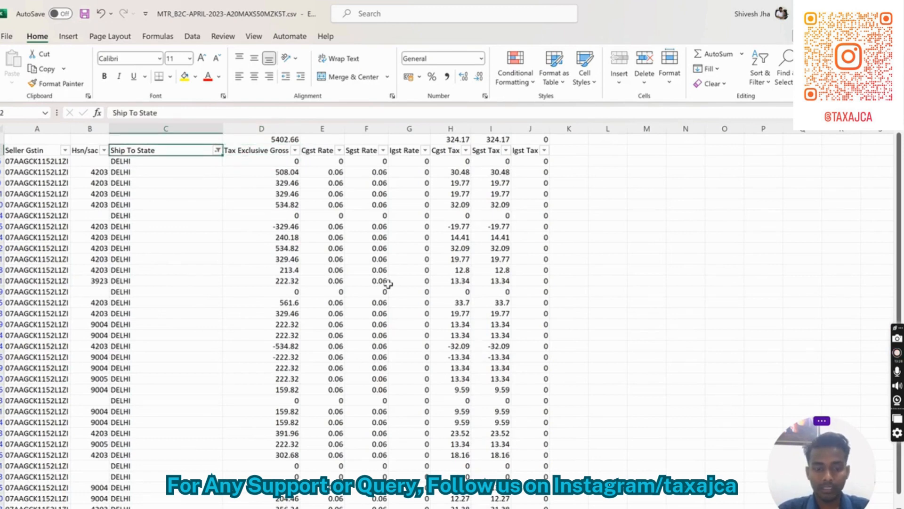
key("alt+Down")
key("Down")
key("Down")
key("Down")
key("Down")
key("Down")
key("Down")
key("Down")
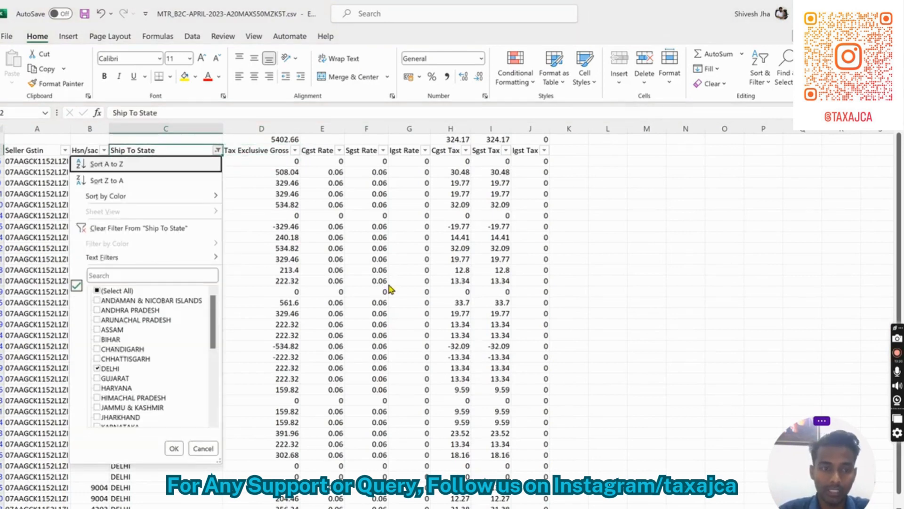
key("space")
key("Down")
key("Down")
key("Down")
key("Down")
key("Down")
key("Down")
key("Down")
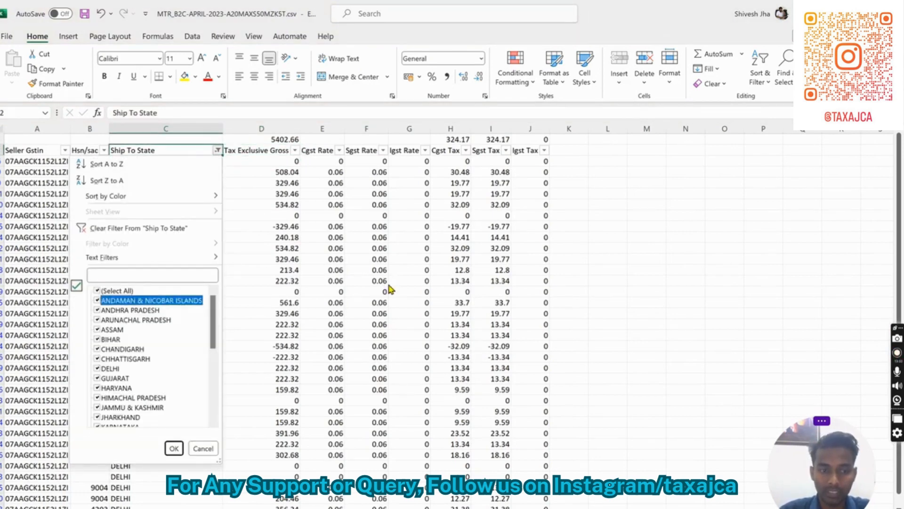
key("Down")
key("space")
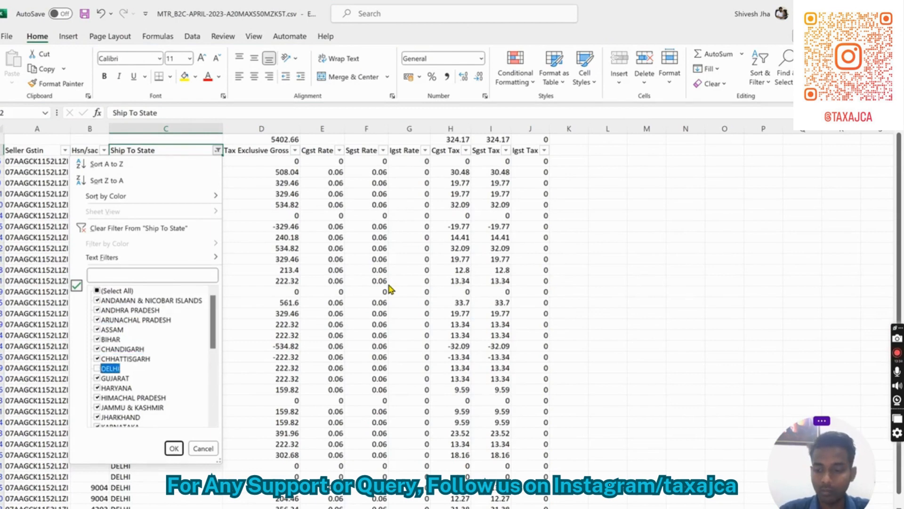
key("Return")
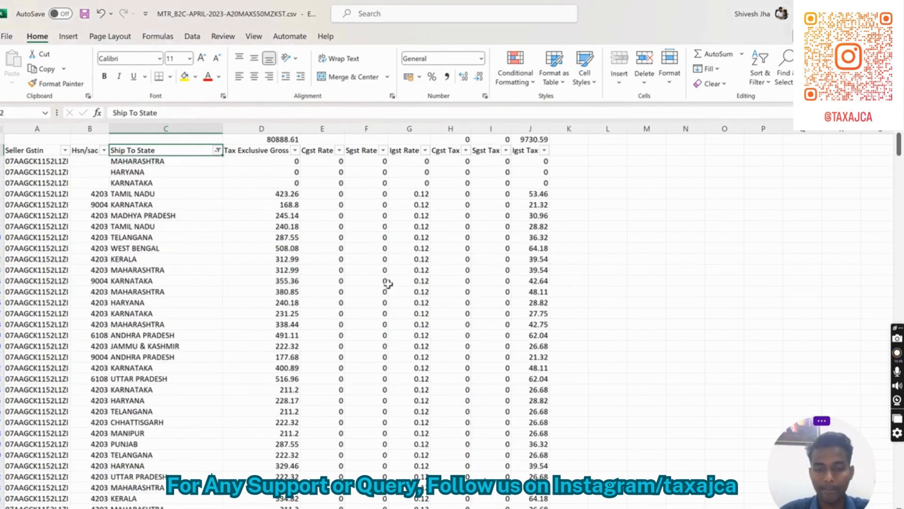
Check the taxable sales subtotal for the non-Delhi rows and the rates present in the Sgst Rate and Igst Rate columns
key("Up")
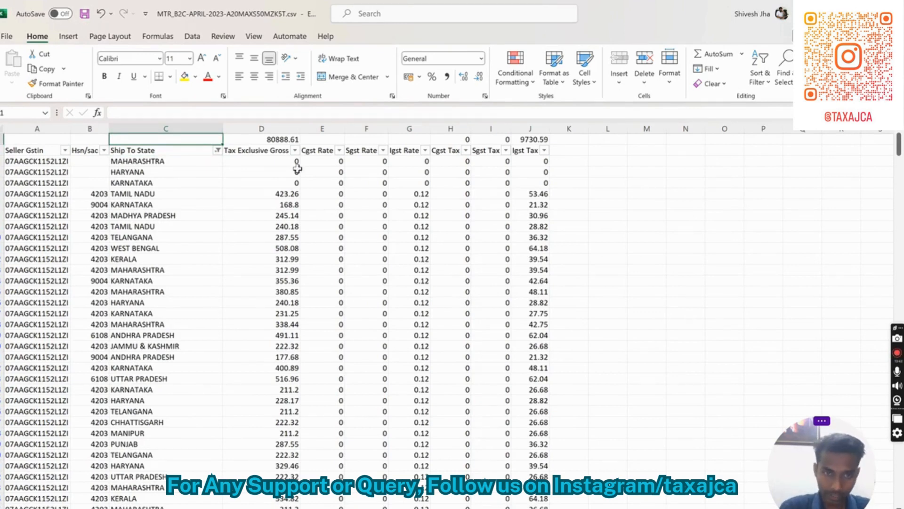
left_click(267, 142)
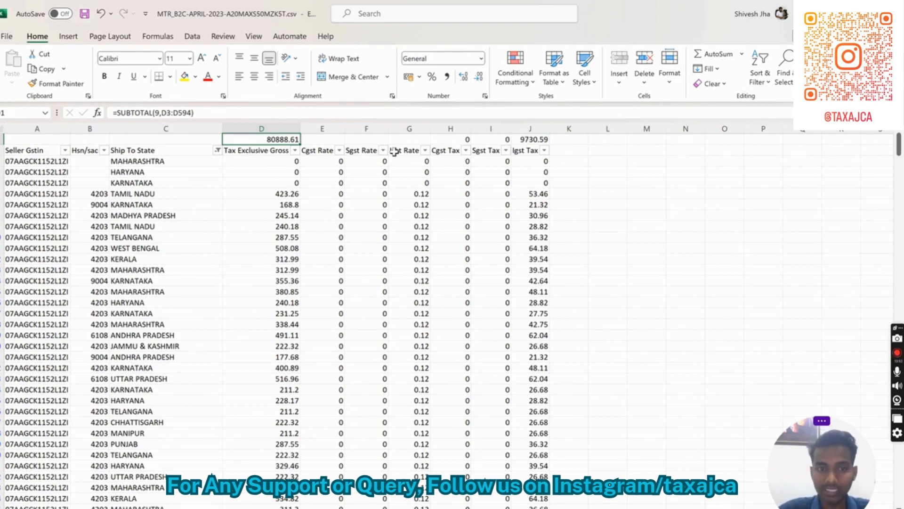
left_click(376, 183)
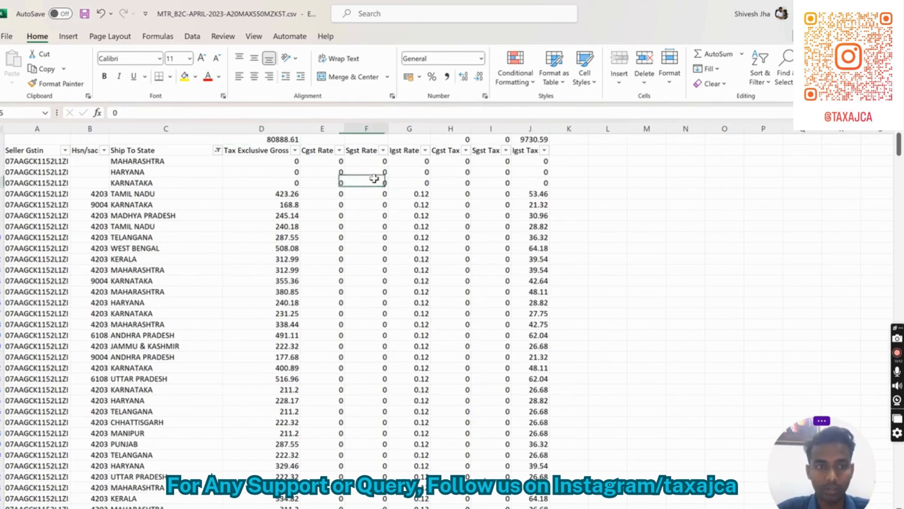
left_click(376, 151)
left_click(383, 150)
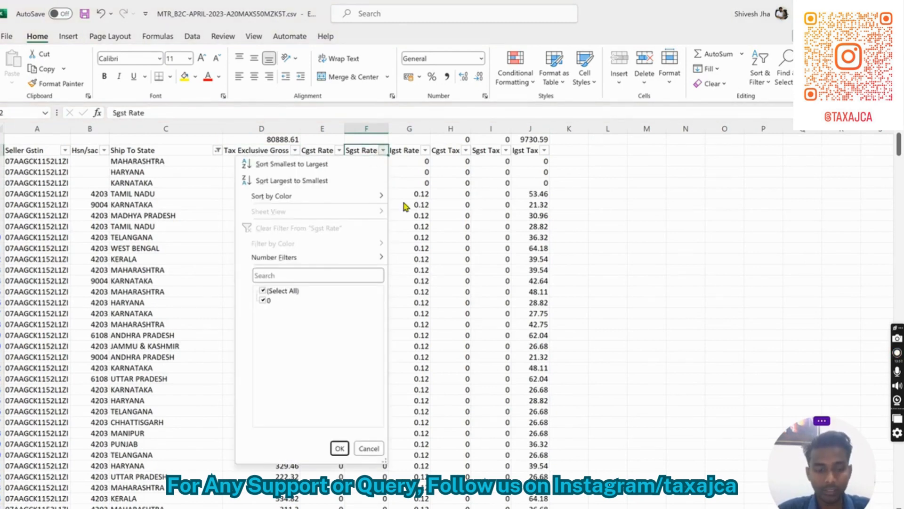
key("Escape")
key("Right")
key("Right")
key("Left")
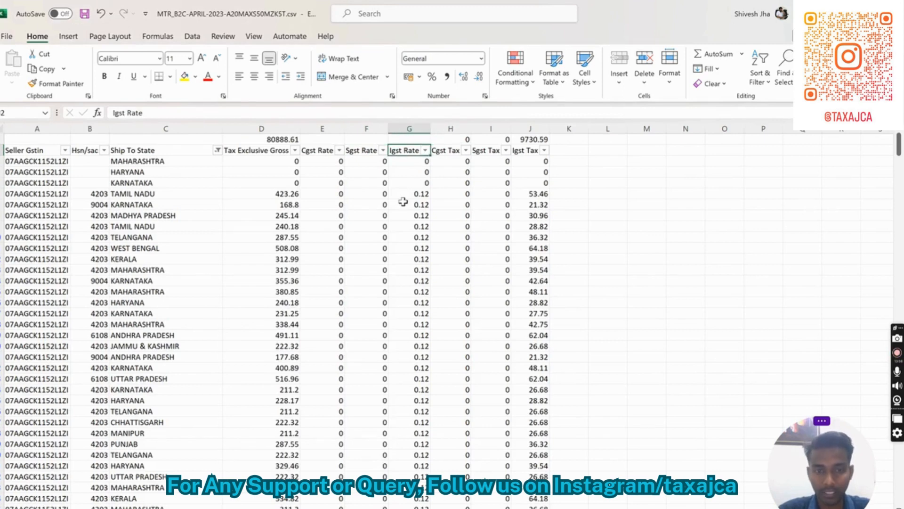
key("alt+Down")
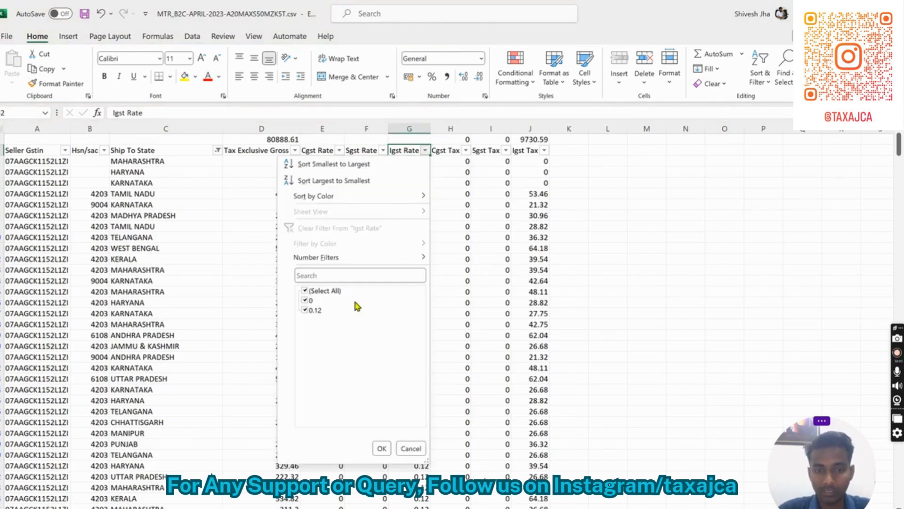
key("Escape")
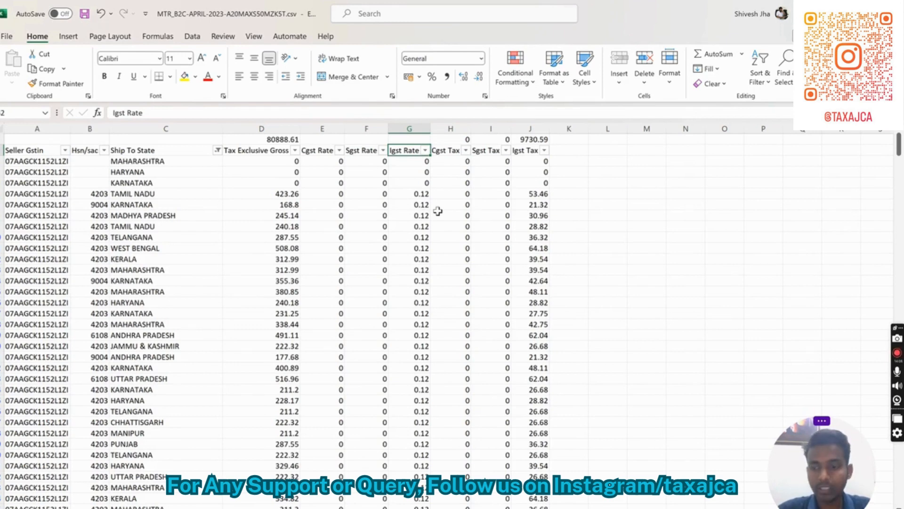
key("Left")
key("Left")
key("Left")
key("Up")
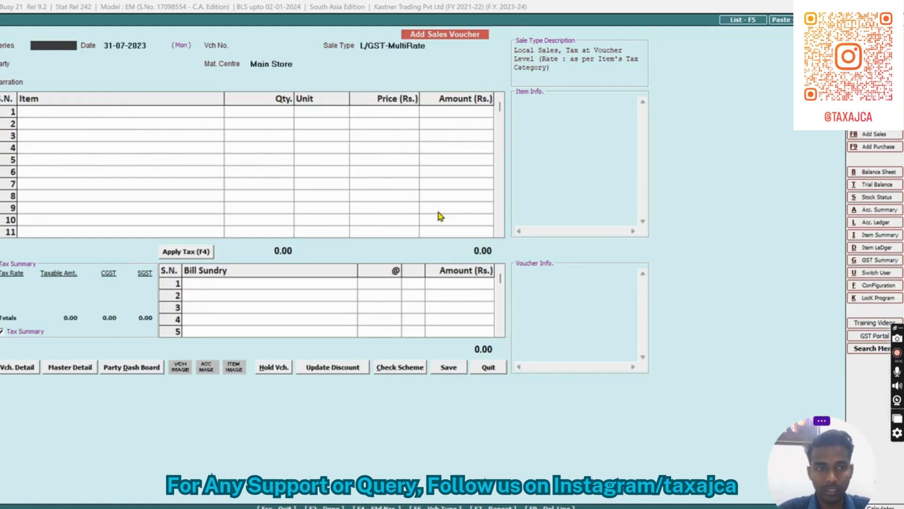
Switch to Busy and start the new sales voucher with series Delhi and voucher number Jul-Ama-CST, keeping the date 31-07-2023
type("de")
key("Return")
key("Return")
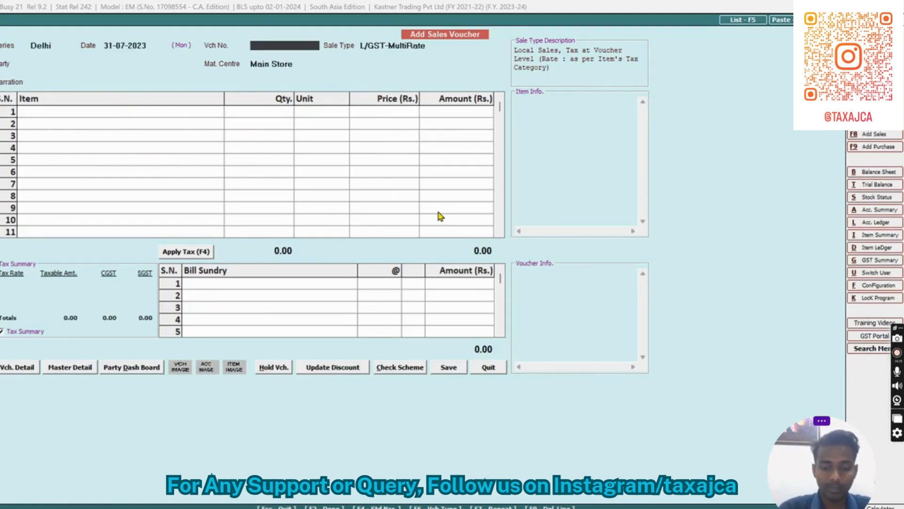
type("Jul-")
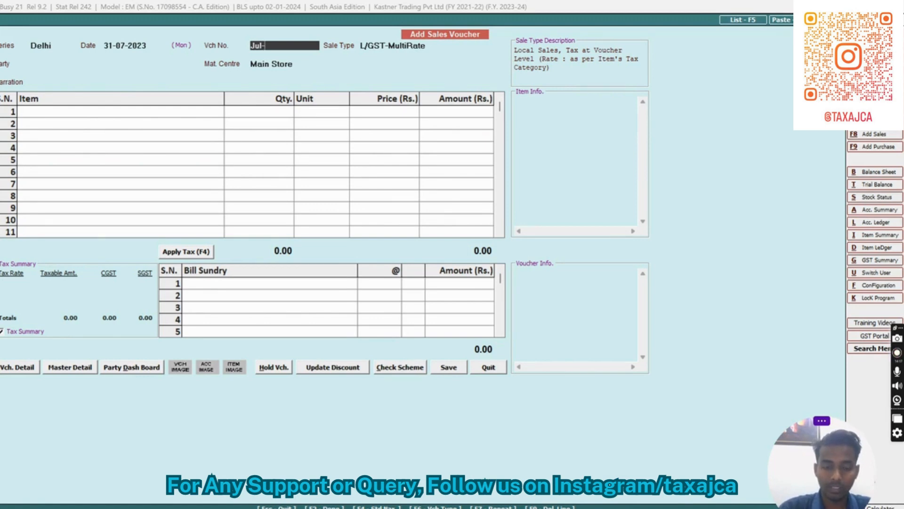
type("Ama-")
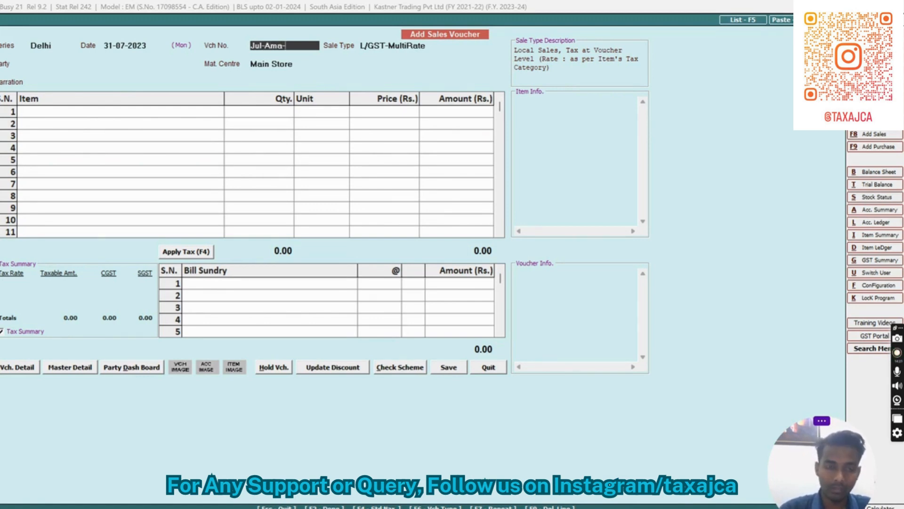
type("CST")
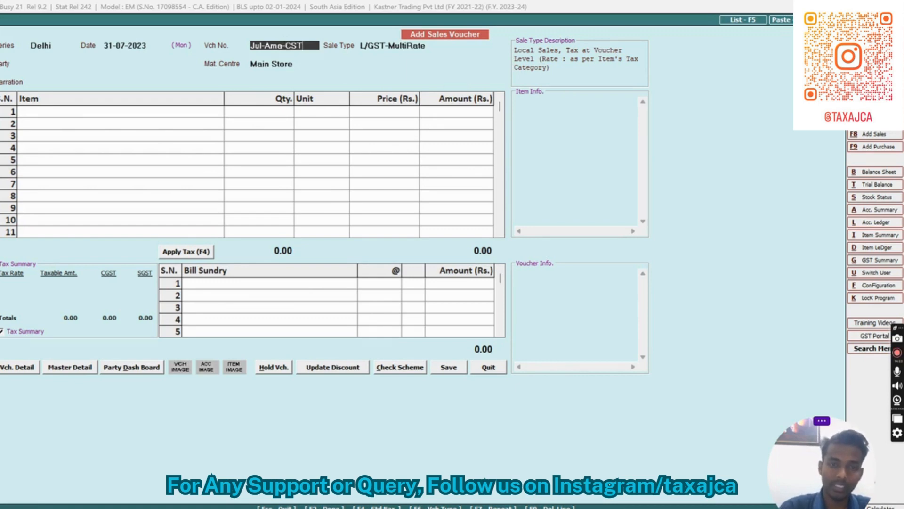
key("Return")
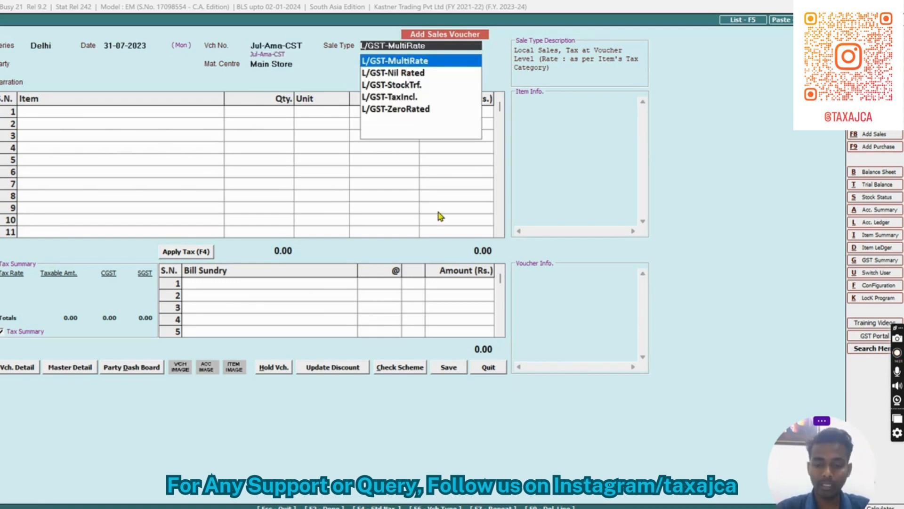
Set the voucher's sale type to I/GST-MultiRate and its party to Amazon Cst Sales
type("i")
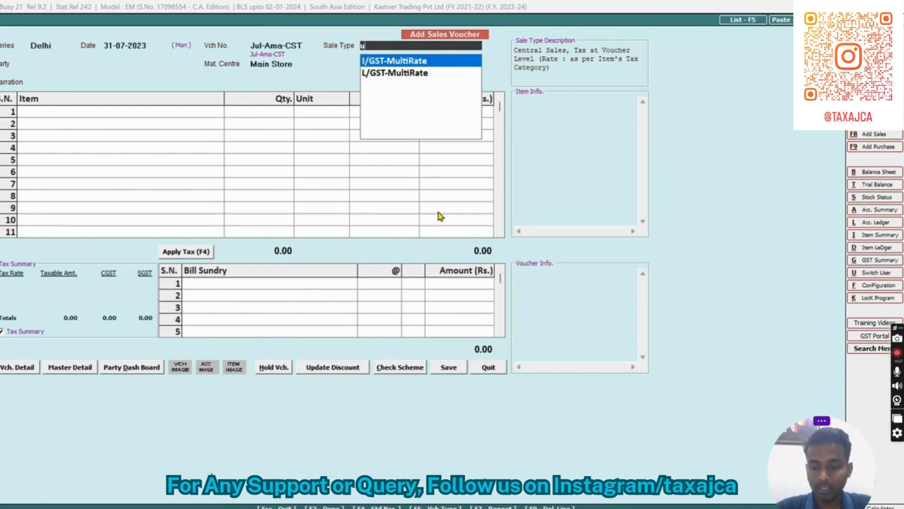
key("Return")
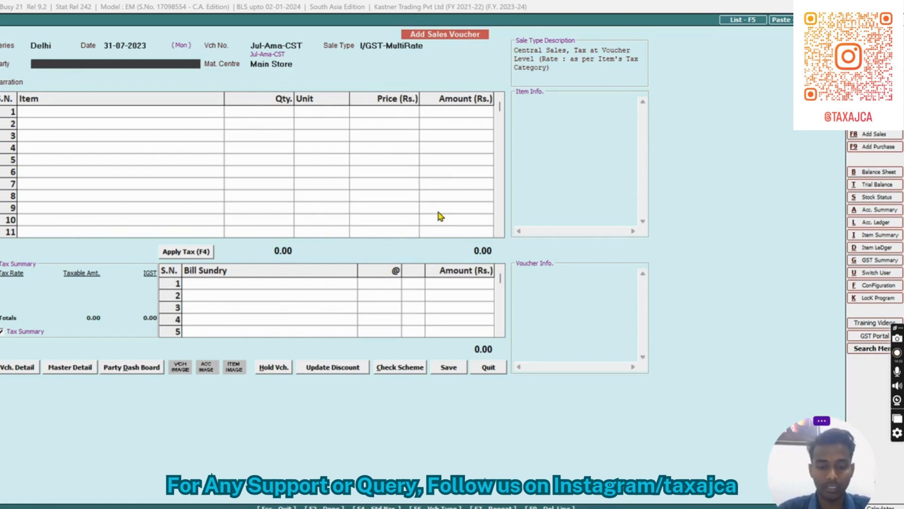
type("amma")
key("BackSpace")
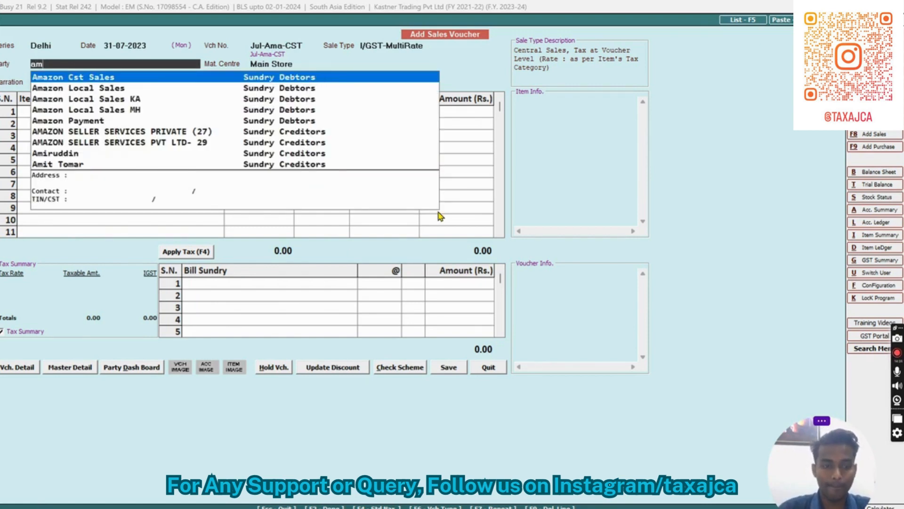
type("az")
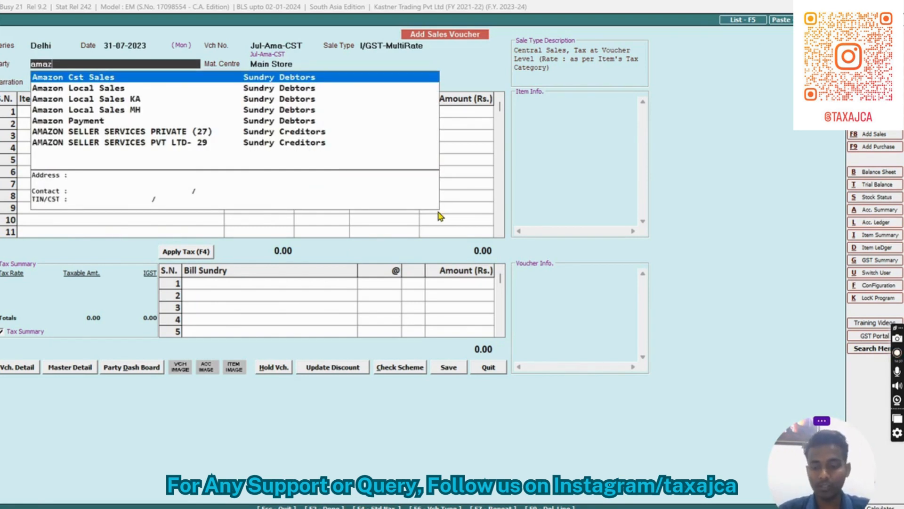
key("Return")
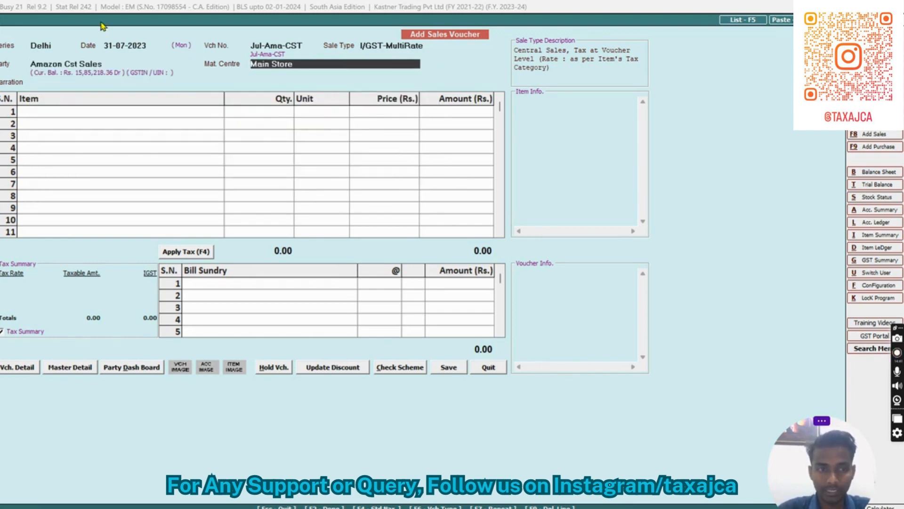
Review the state in the Amazon Cst Sales account master, return to the voucher and keep Main Store as material centre
left_click(74, 62)
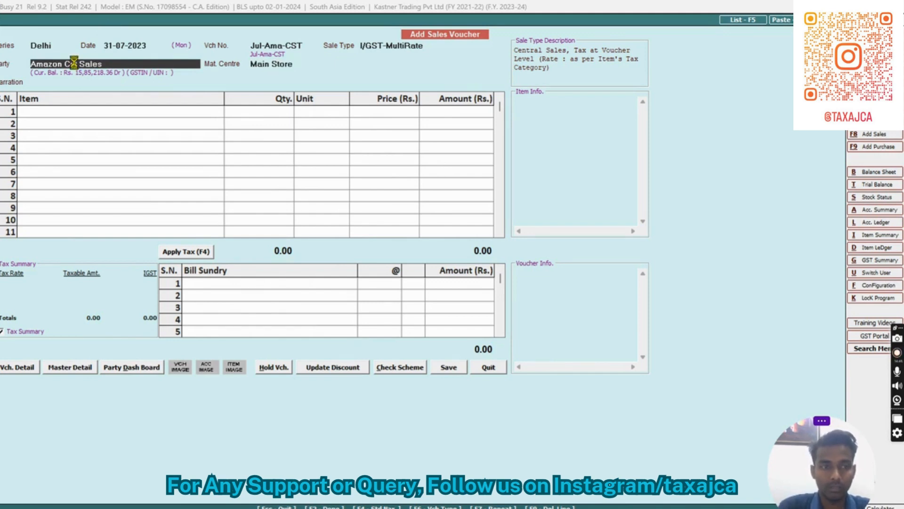
key("alt+m")
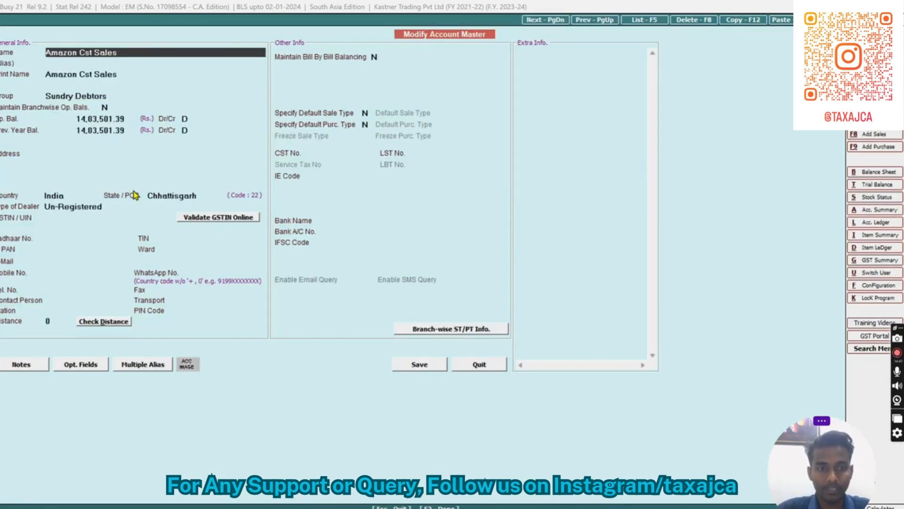
key("Escape")
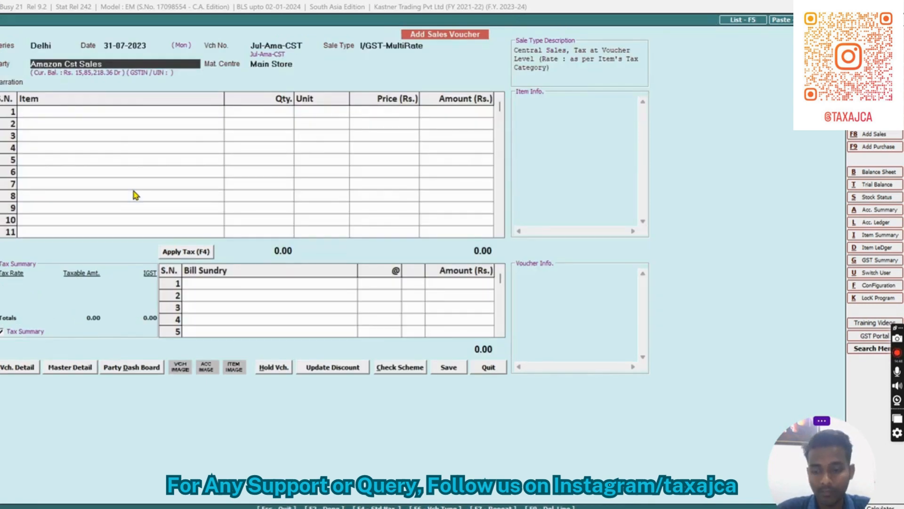
key("Return")
key("Return")
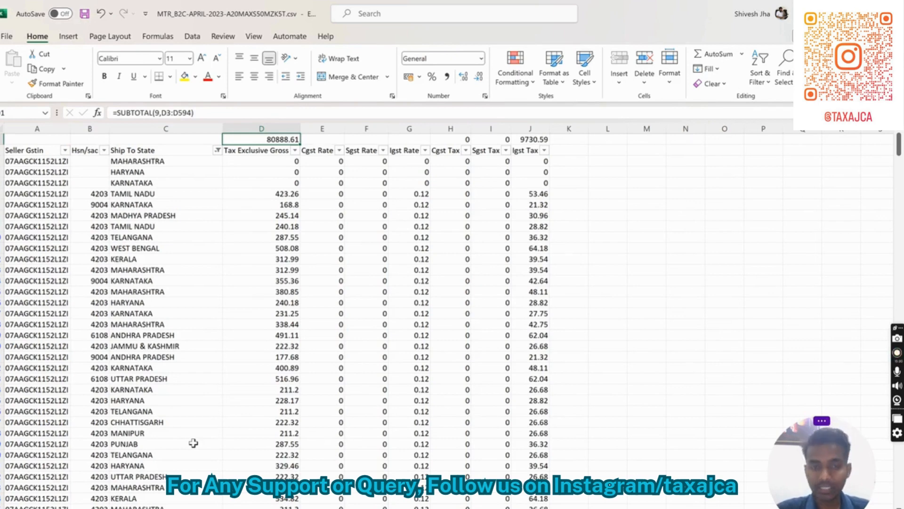
Check the HSN codes in the Excel sheet and add item 4203 12% to the Busy voucher, leaving quantity and price at zero
key("alt+Tab")
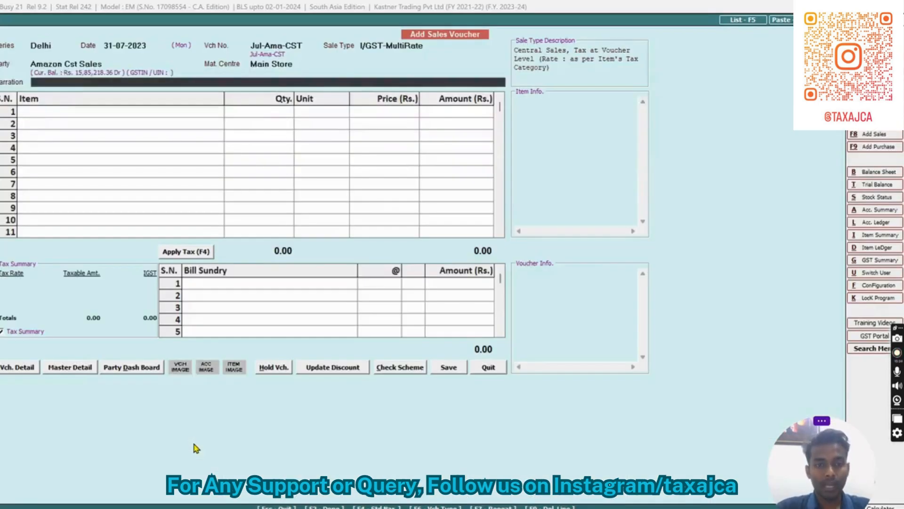
key("Return")
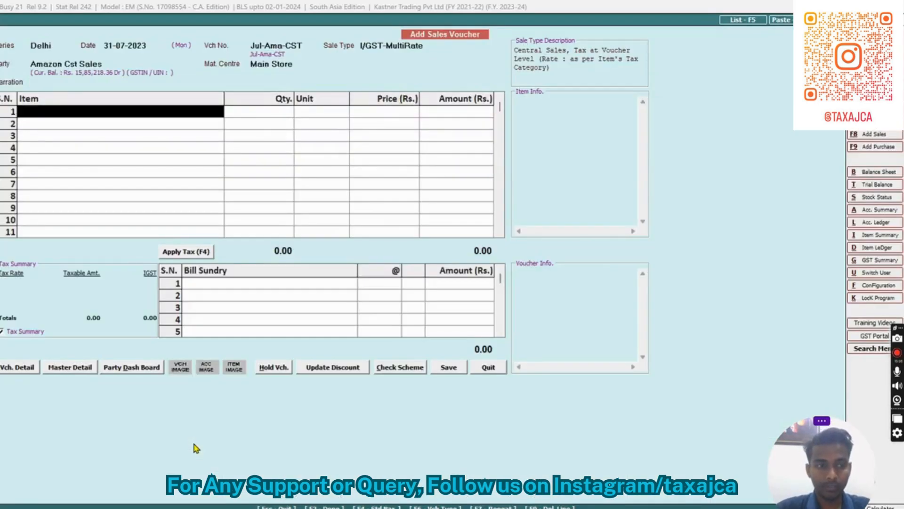
key("alt+Tab")
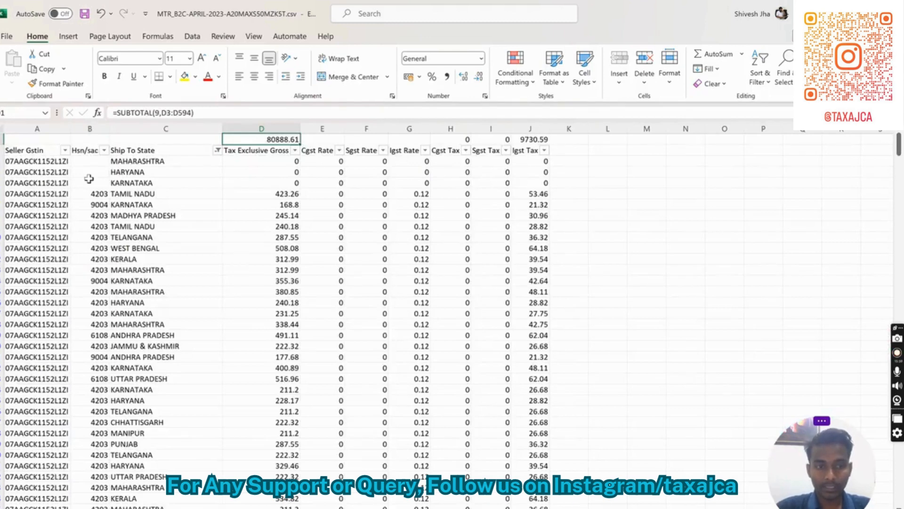
key("alt+Tab")
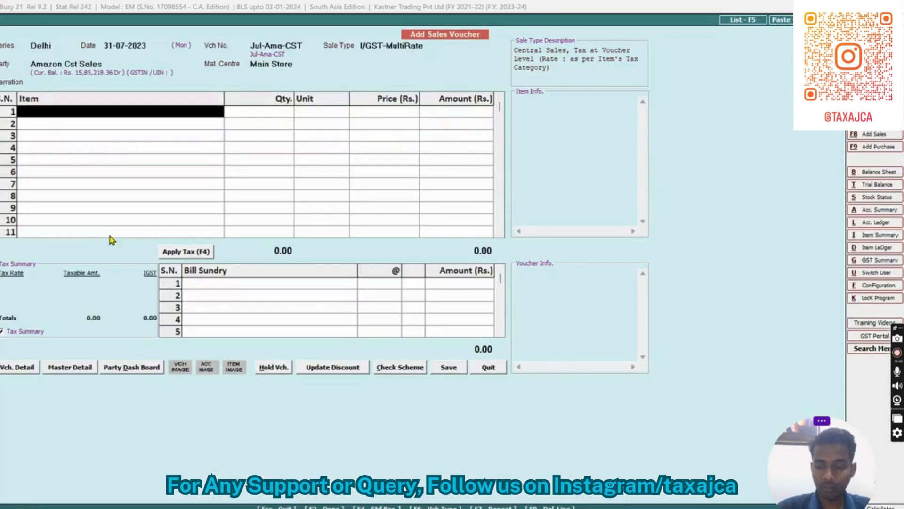
type("4203")
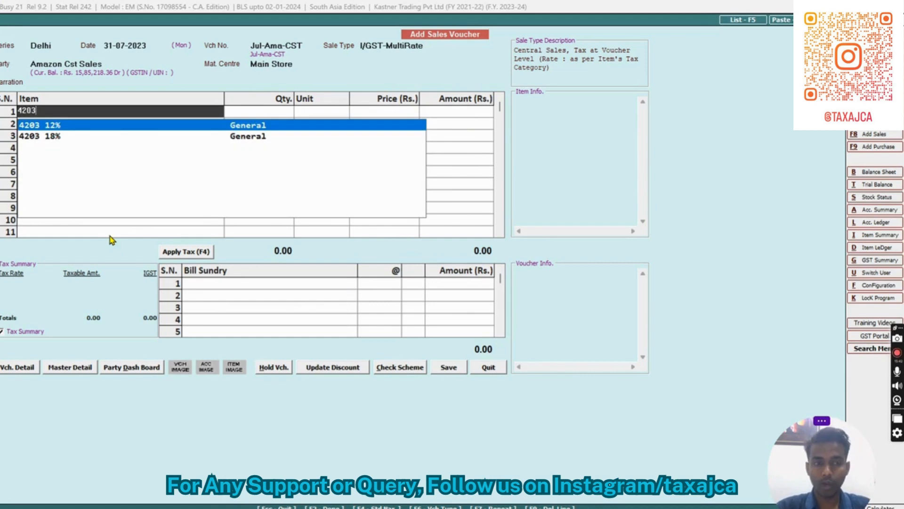
key("Return")
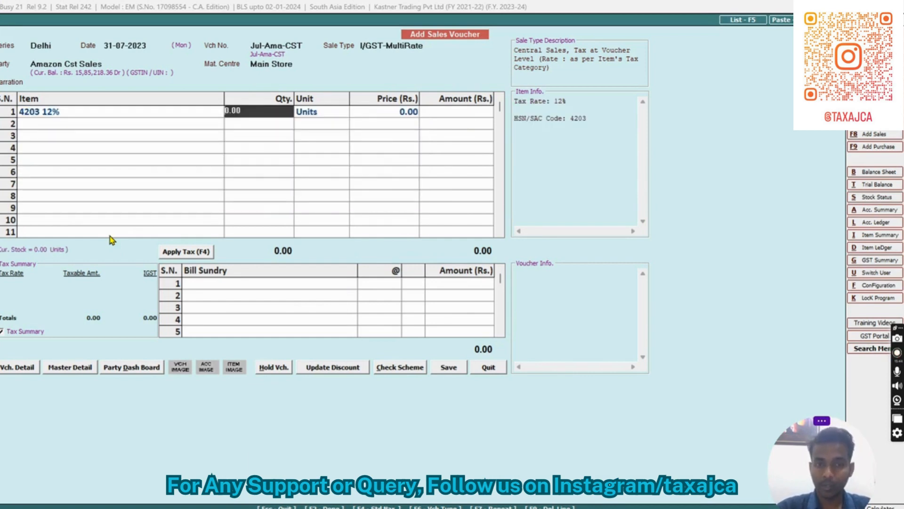
key("Return")
key("Return")
key("Return")
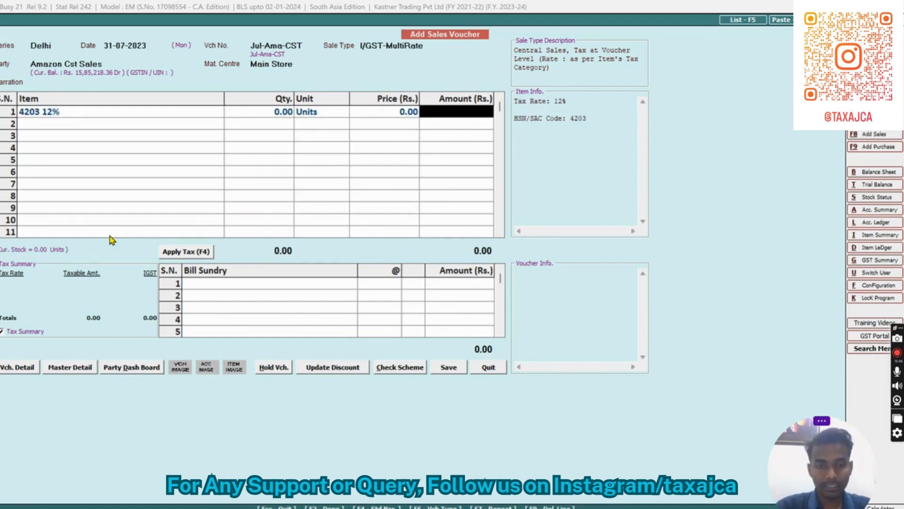
Check the interstate taxable total in the Excel report and enter 80888 as the amount of item 4203 12% in the Busy voucher
key("alt+Tab")
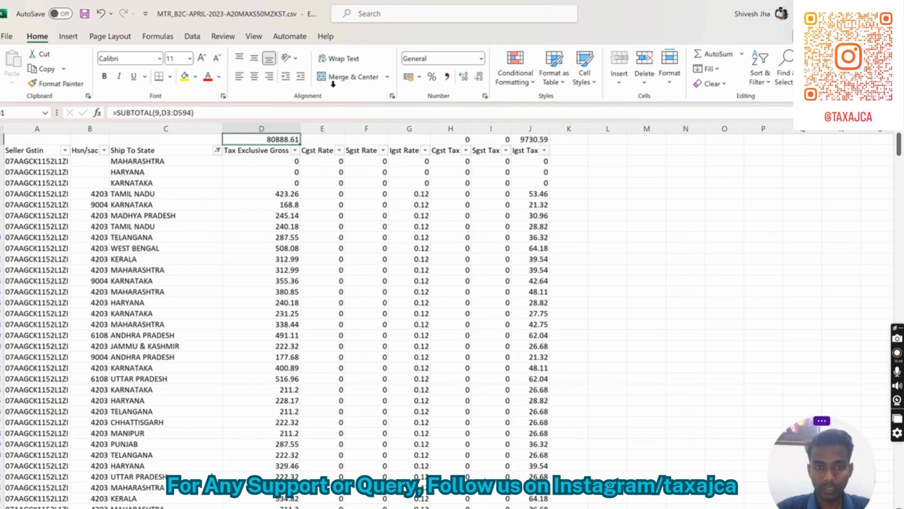
key("alt+Tab")
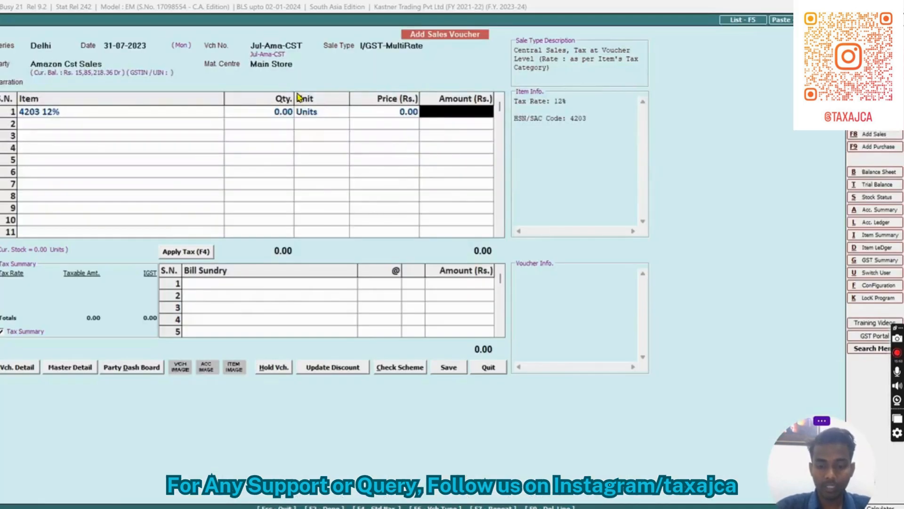
type("80888")
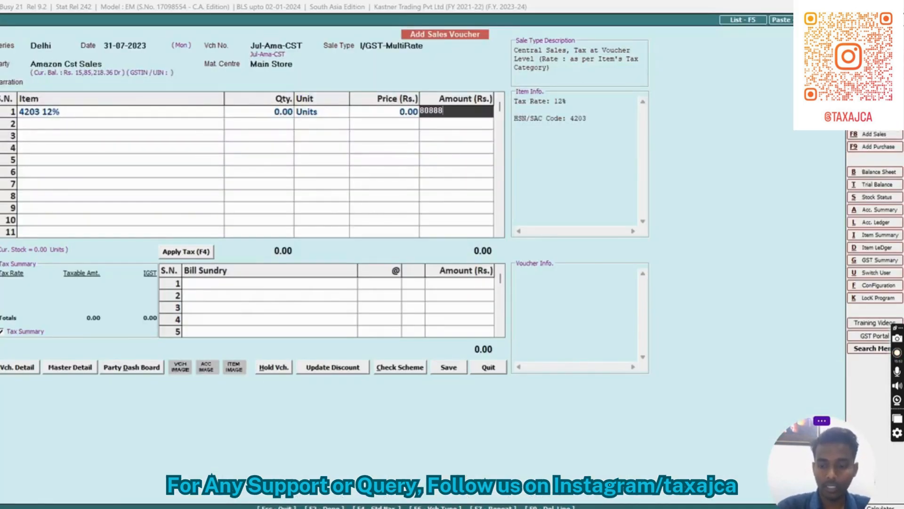
key("Return")
key("Return")
Add the IGST bill sundry at 12% to the Amazon Cst Sales voucher
type("igst")
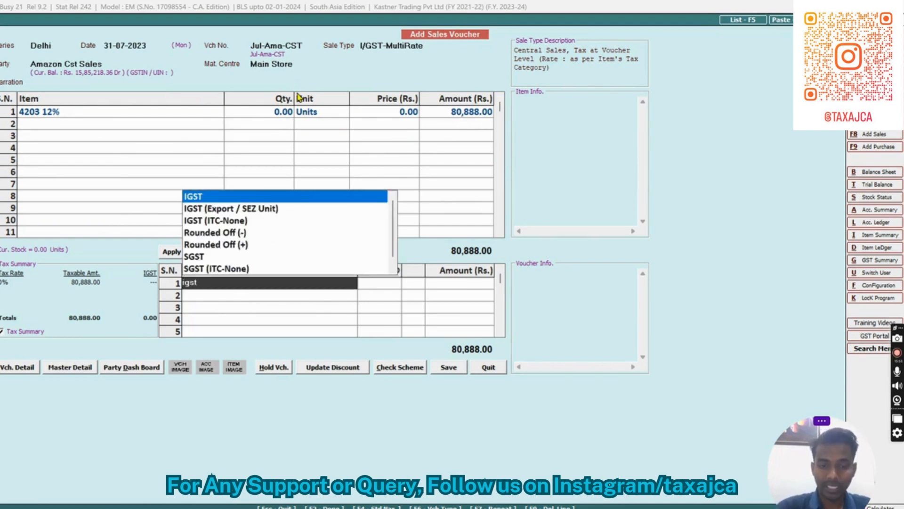
key("Return")
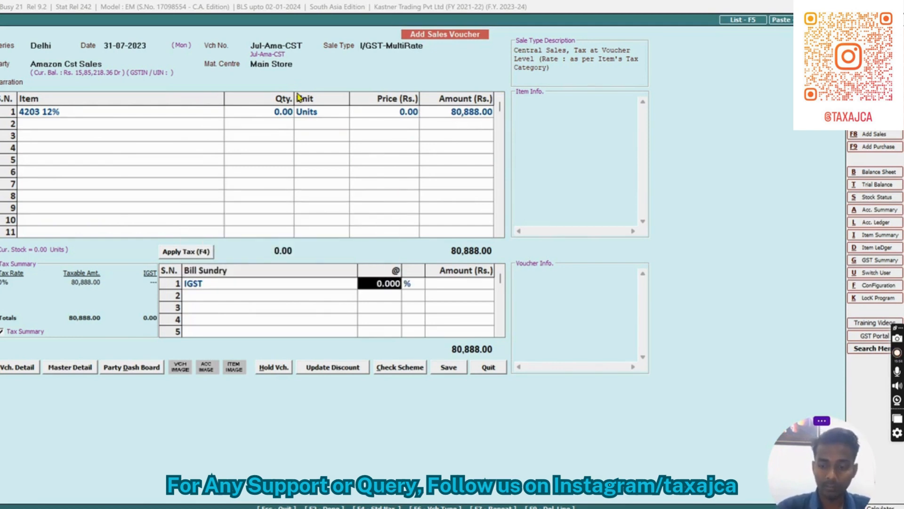
type("12")
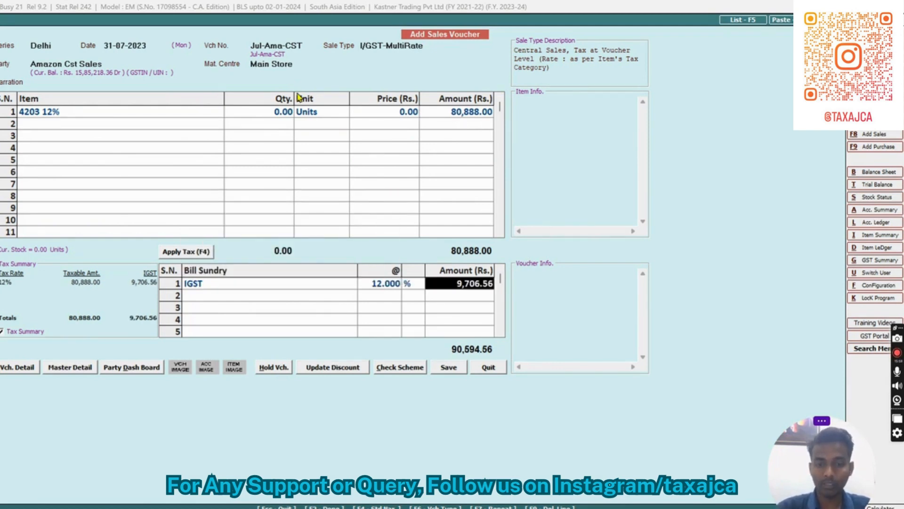
key("Return")
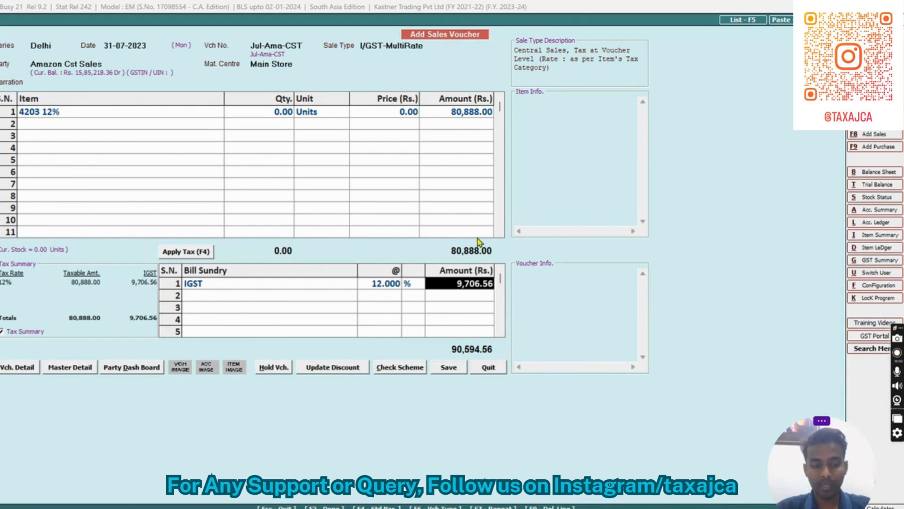
Save the Amazon Cst Sales voucher with blank transport details and decline printing the sales invoice
key("Return")
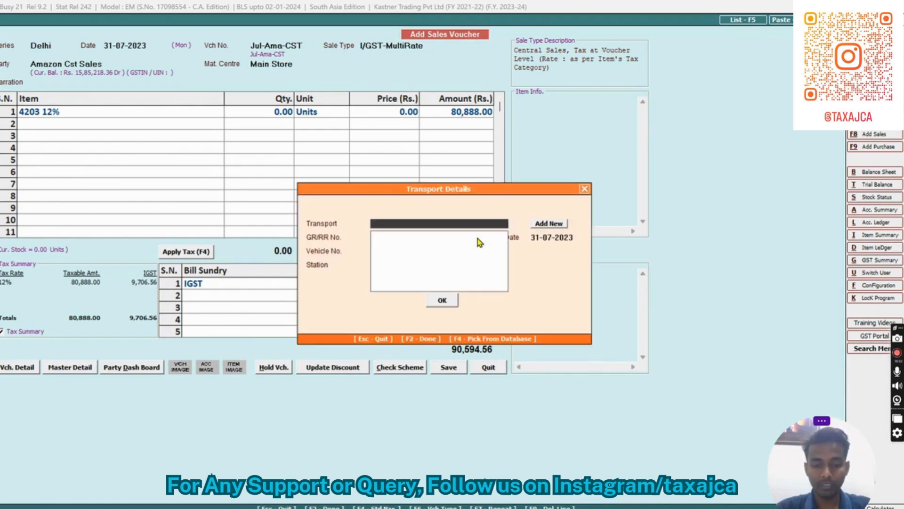
key("F2")
key("Return")
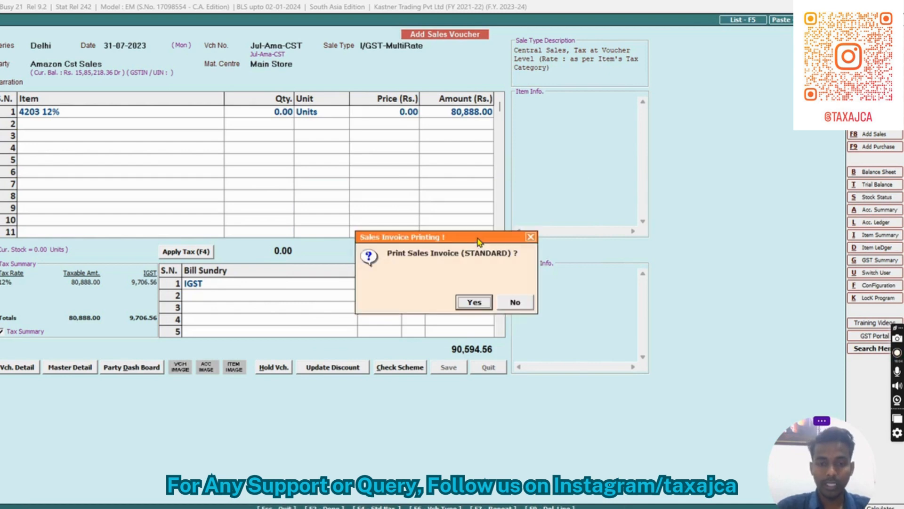
key("Right")
key("Return")
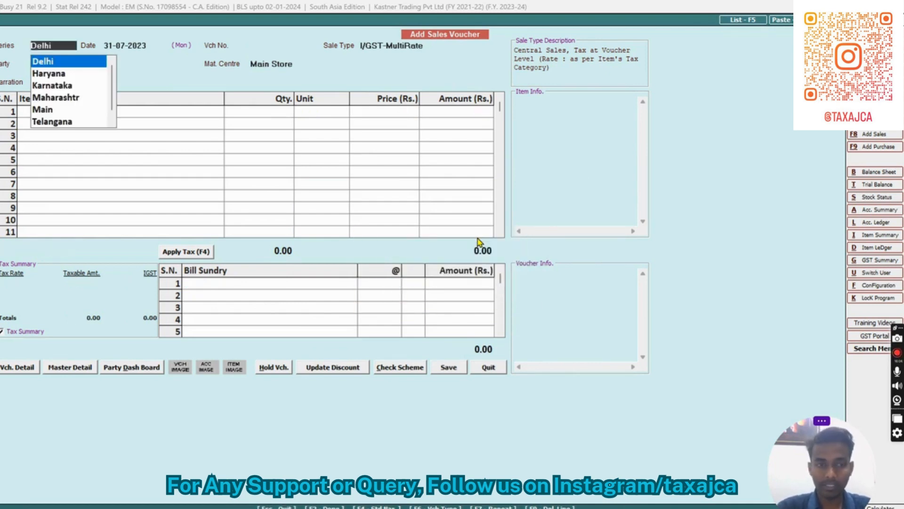
Leave voucher entry and display the Sales account ledger for the Delhi branch from 01-07-2023 to 31-07-2023
key("Escape")
key("Escape")
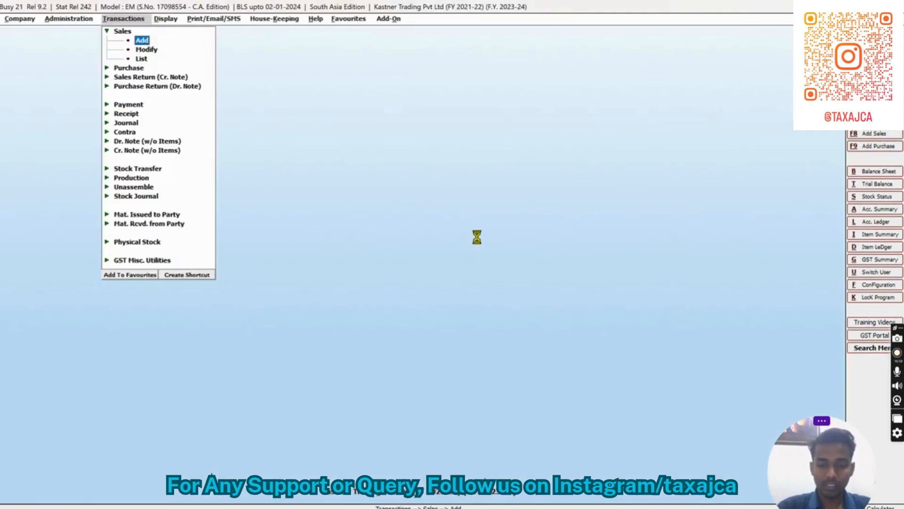
key("alt+l")
key("Return")
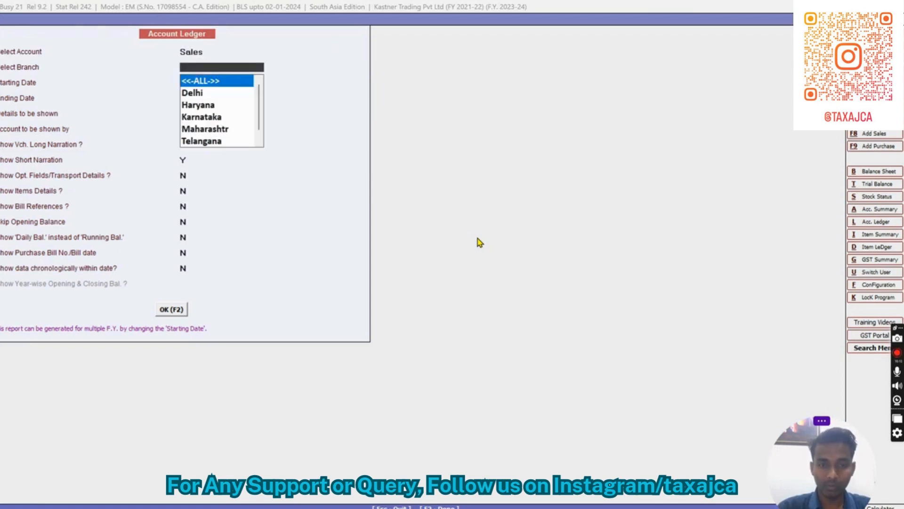
key("Down")
key("Return")
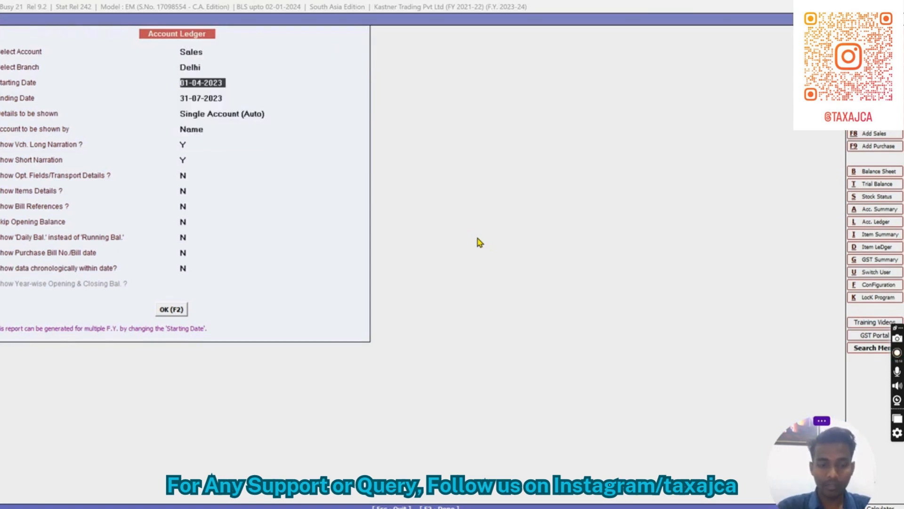
type("1-7")
key("Return")
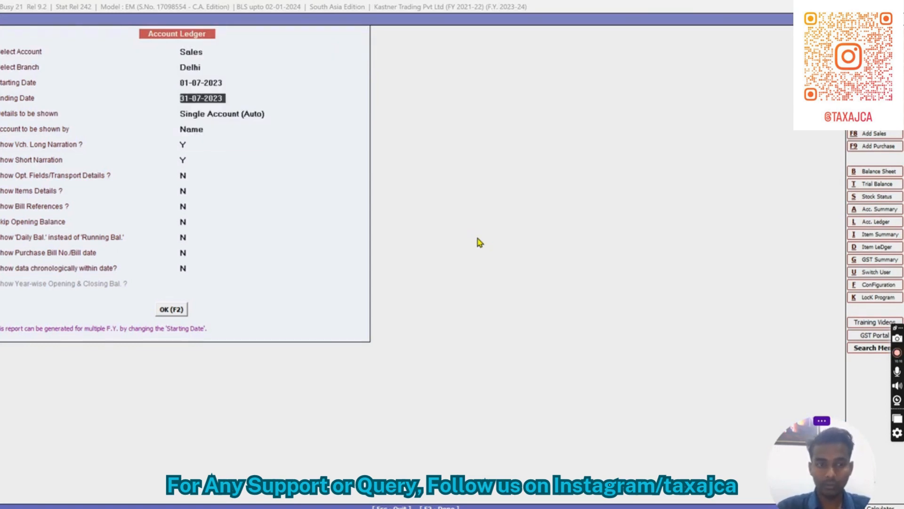
key("Return")
key("F2")
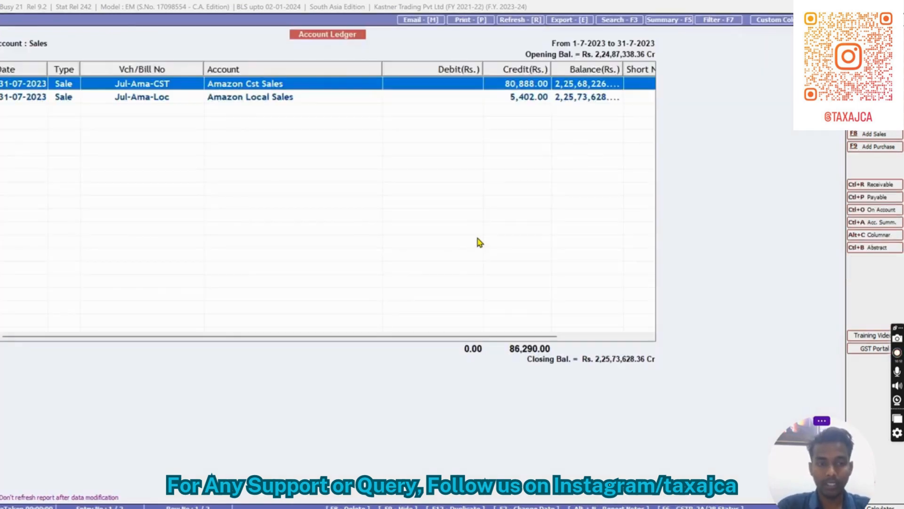
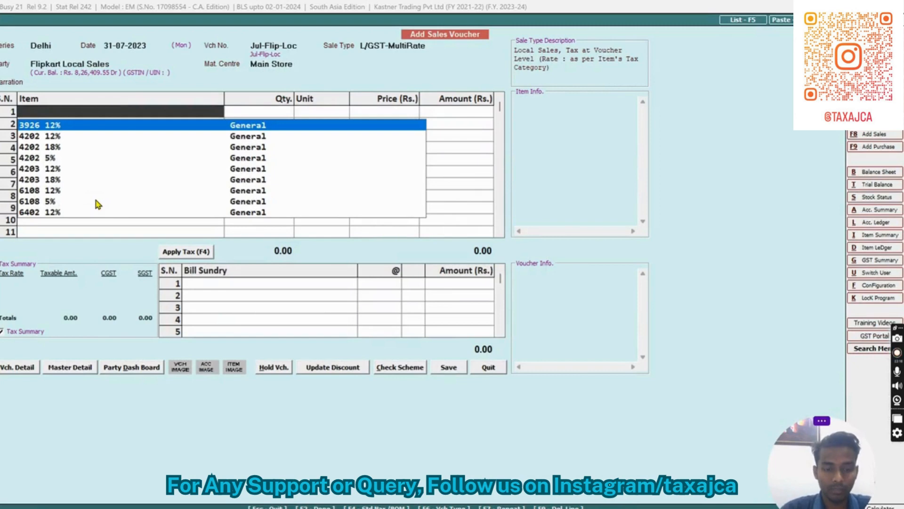
Add item 4203 12% to the first row of the Flipkart Local Sales voucher, leaving its quantity at zero
type("420")
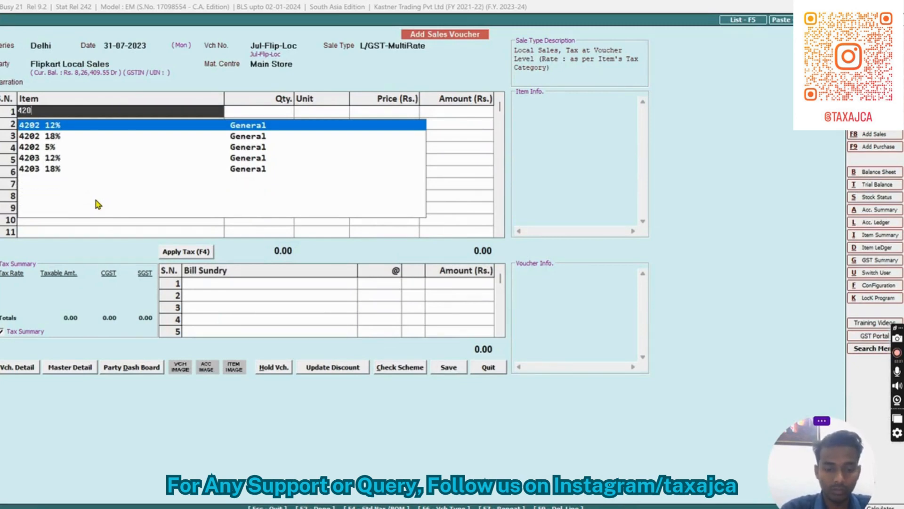
key("Down")
key("Down")
key("Down")
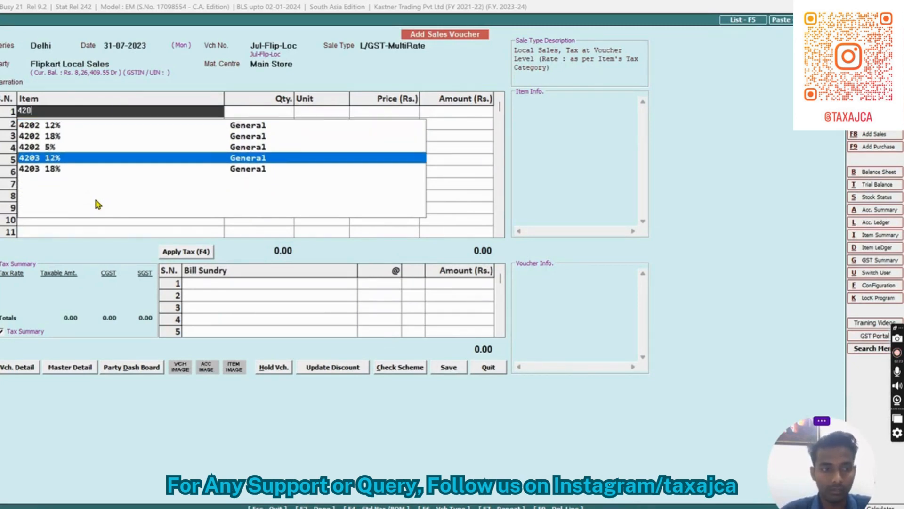
key("Up")
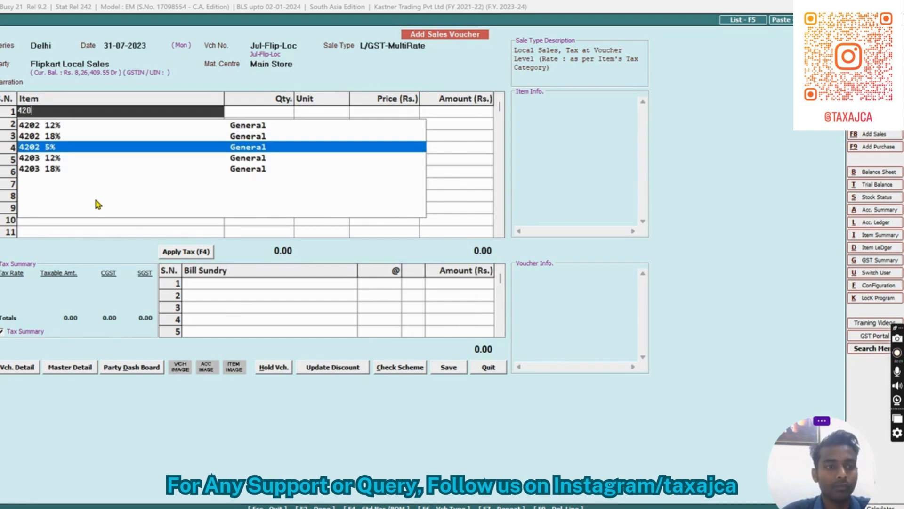
key("Down")
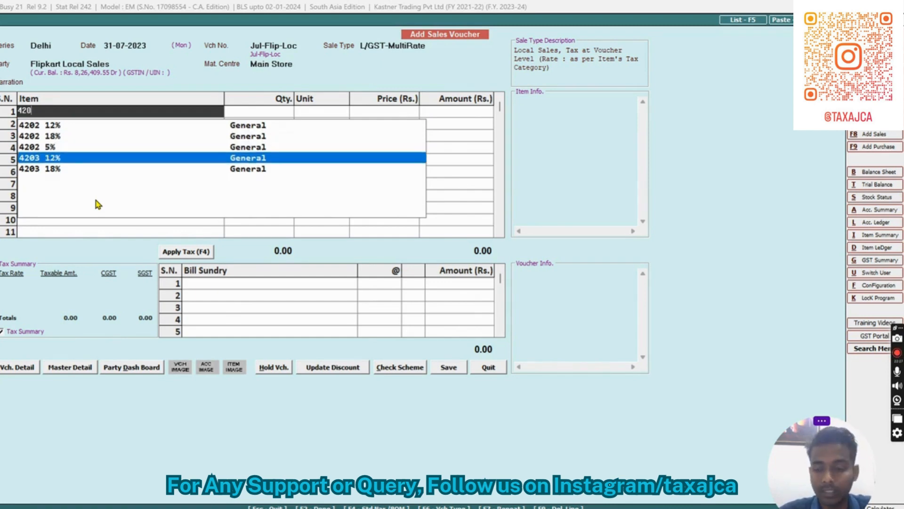
key("Return")
key("Return")
key("Return")
Check the tax rates in the Flipkart Excel sheet and change the voucher's first item to 4203 18%, leaving quantity and price at zero
key("alt+Tab")
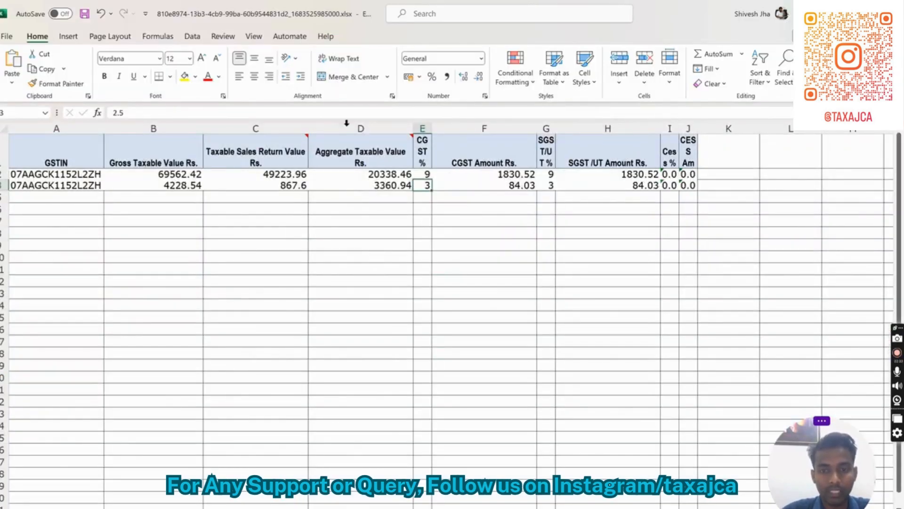
left_click(565, 178)
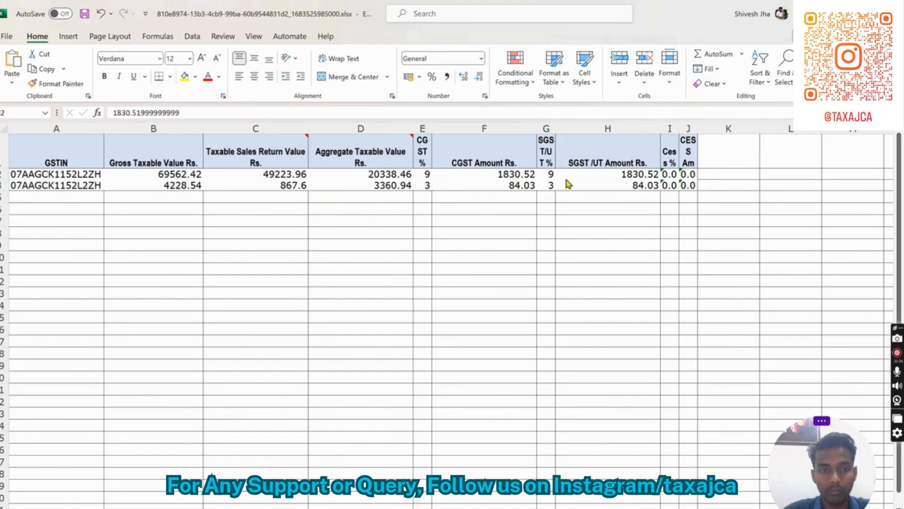
key("alt+Tab")
key("Left")
key("Left")
key("Left")
key("Left")
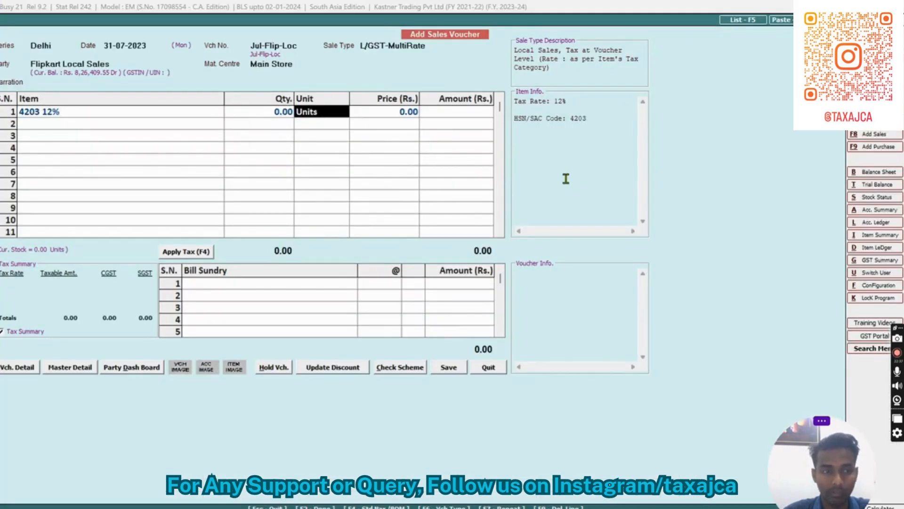
type("18")
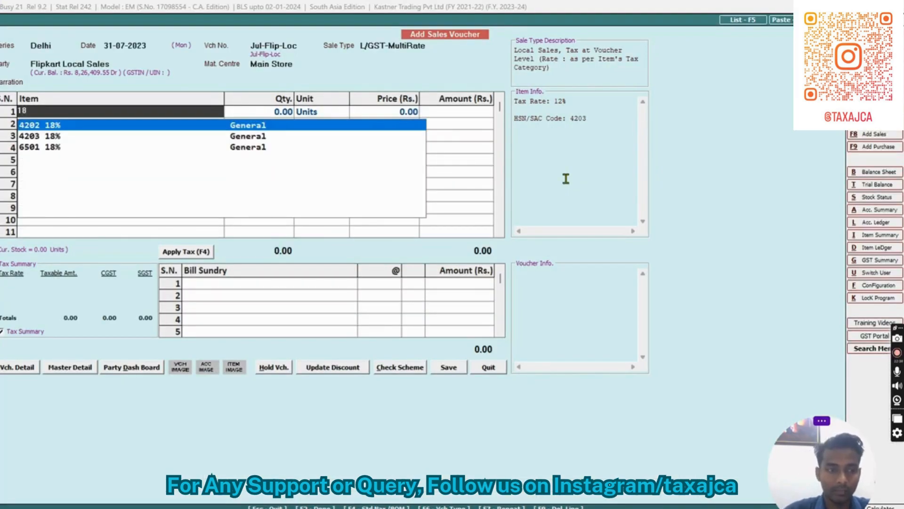
key("Down")
key("Return")
key("Return")
key("Return")
key("Return")
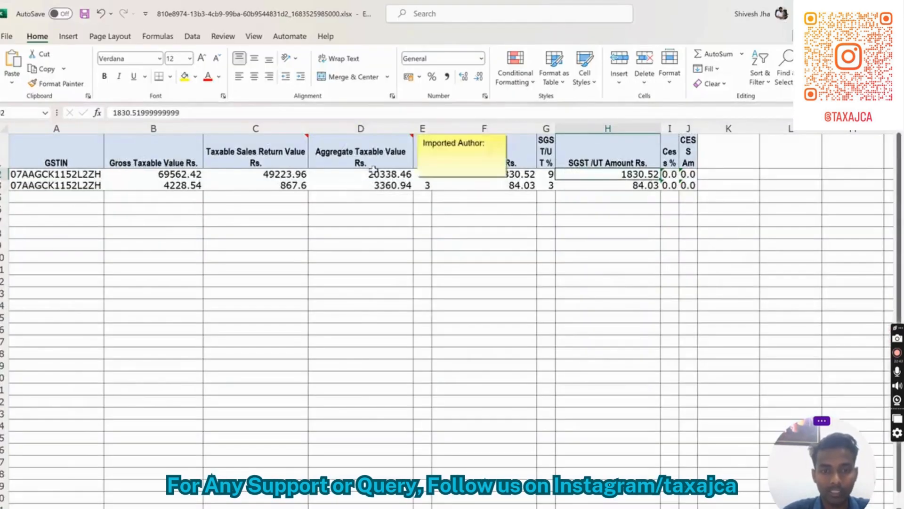
Enter the Excel aggregate taxable value 20338 as the 4203 18% item's amount and delete the duplicated second item row
left_click(369, 175)
key("alt+Tab")
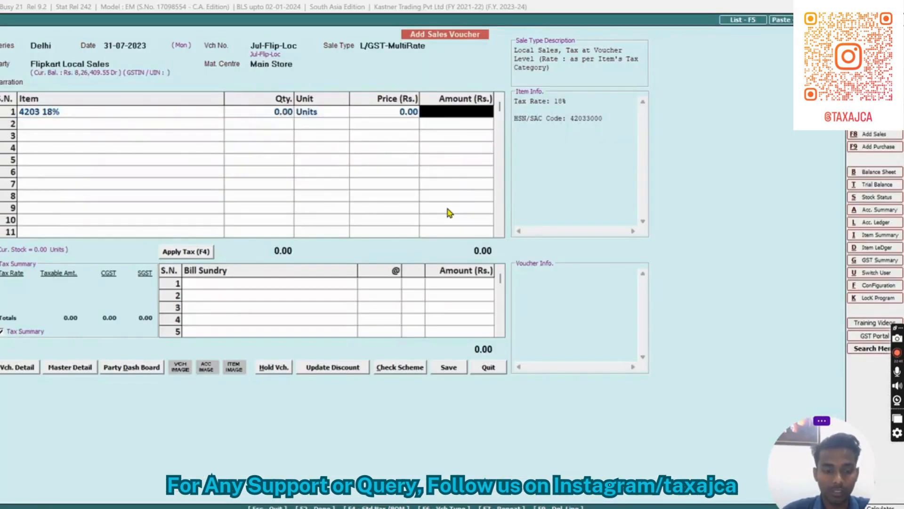
type("20338")
key("Return")
key("Return")
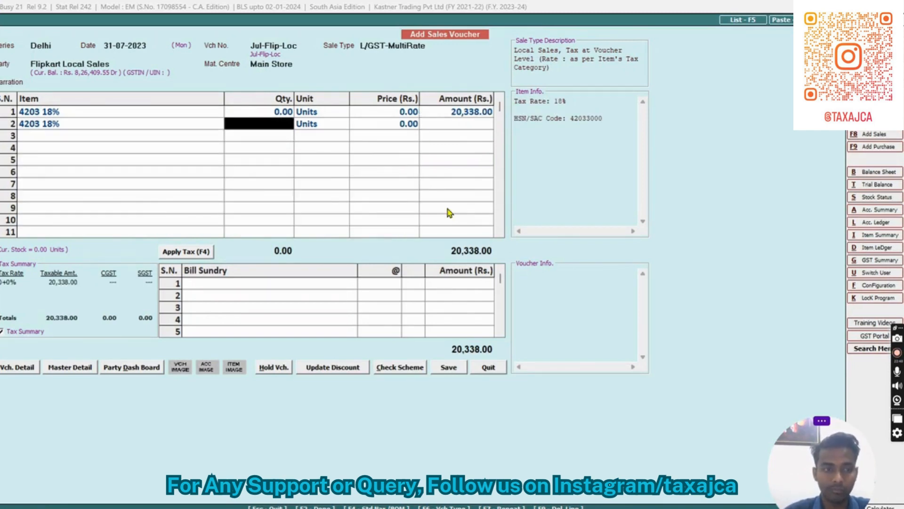
key("F9")
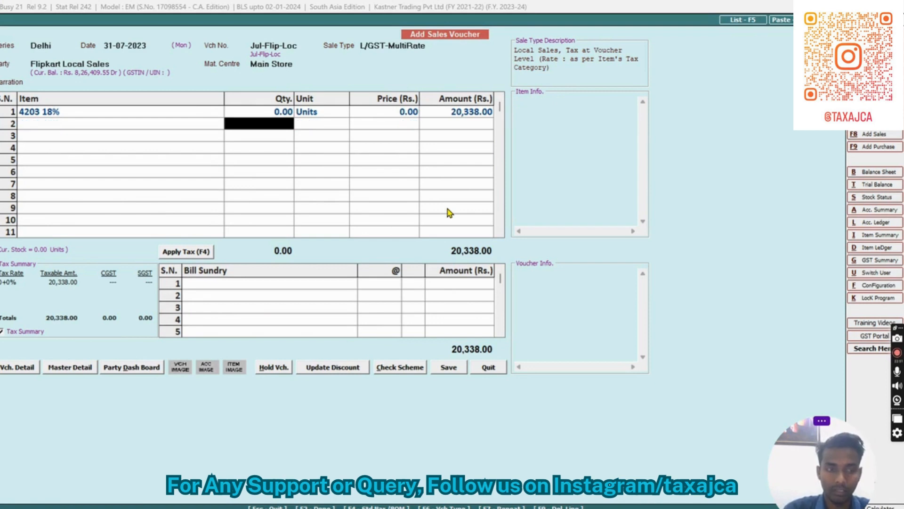
key("Return")
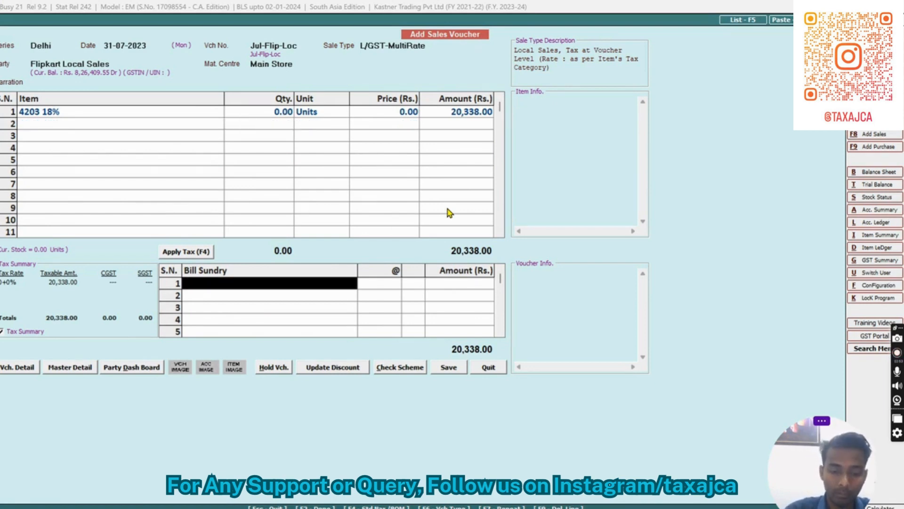
Add the CGST and SGST bill sundries at 9% each to the Flipkart Local Sales voucher
type("cgst")
key("Return")
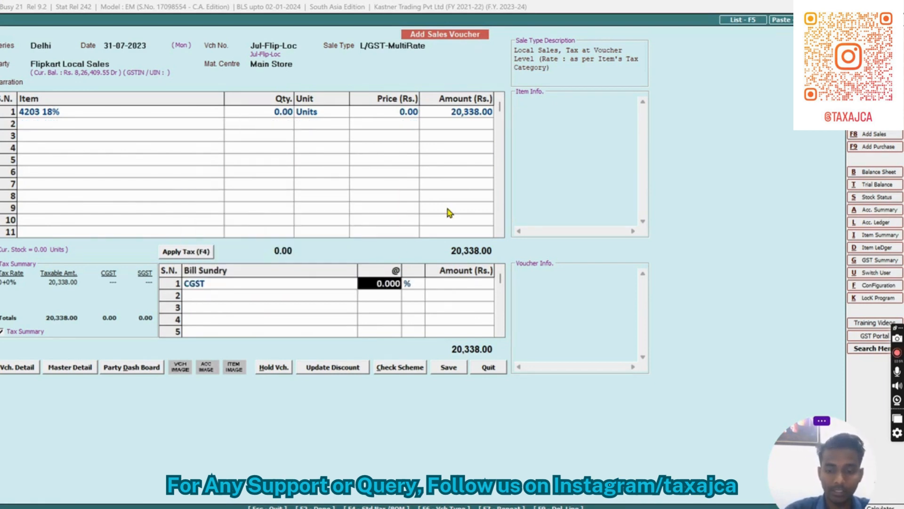
key("Return")
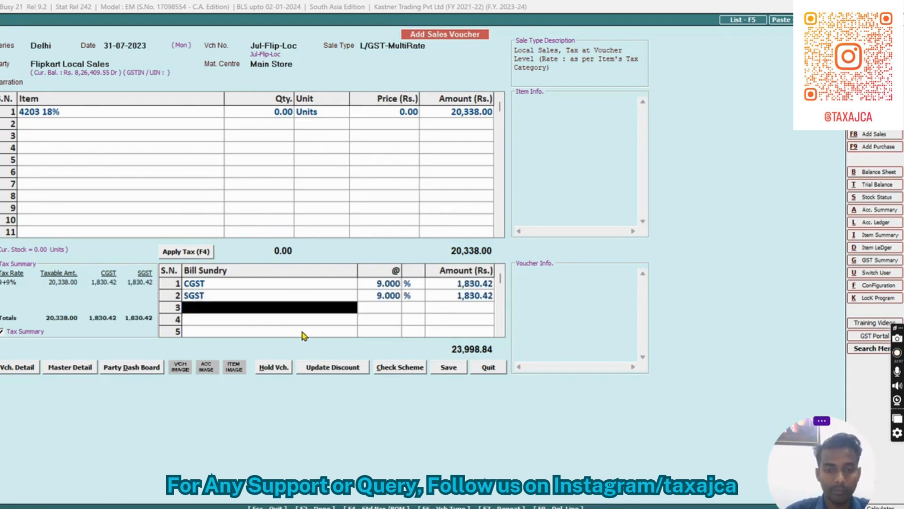
Save the Flipkart Local Sales voucher without printing the invoice and select its entry in the Sales ledger
key("Return")
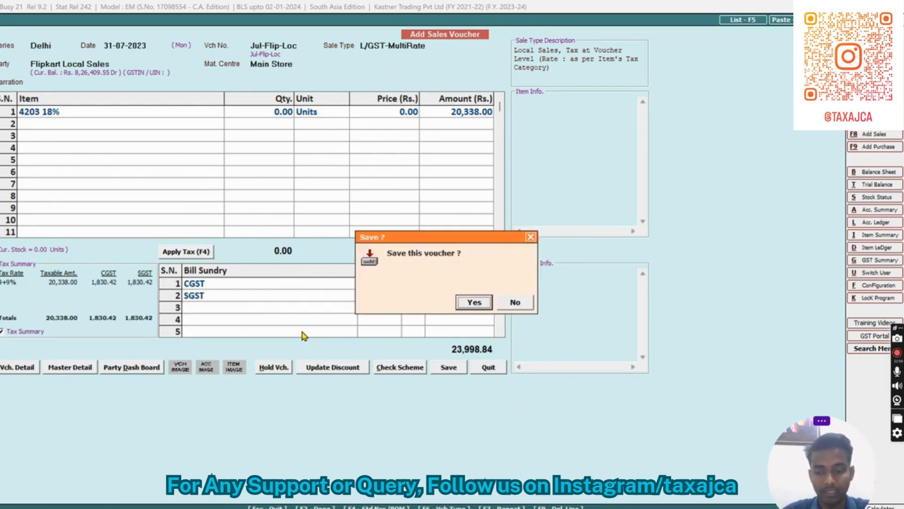
key("Return")
key("Right")
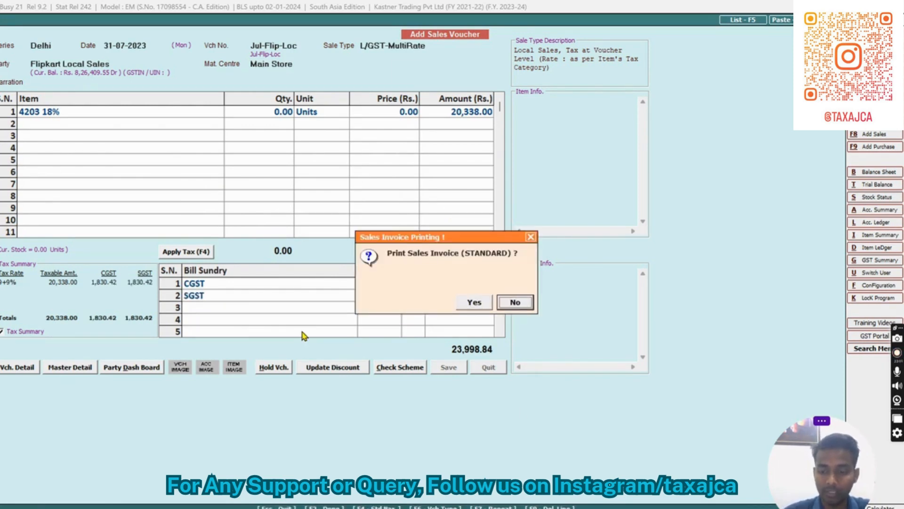
key("Return")
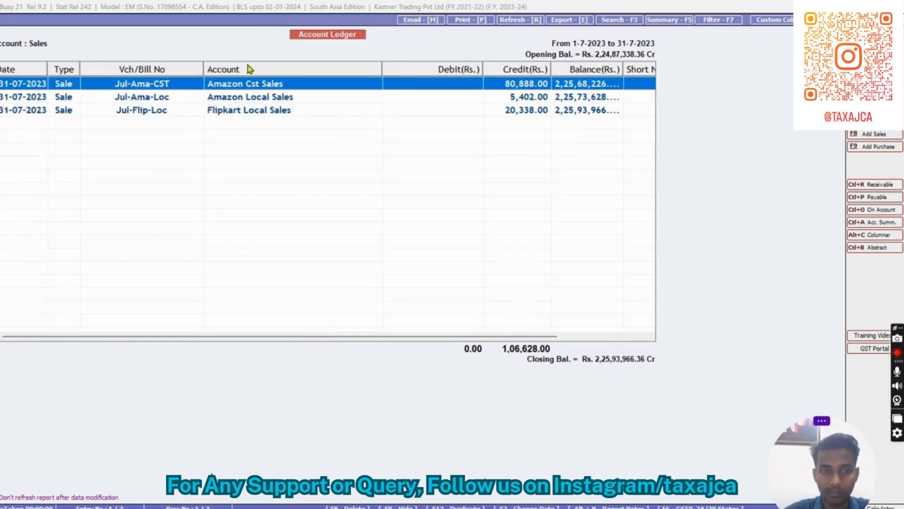
left_click(240, 114)
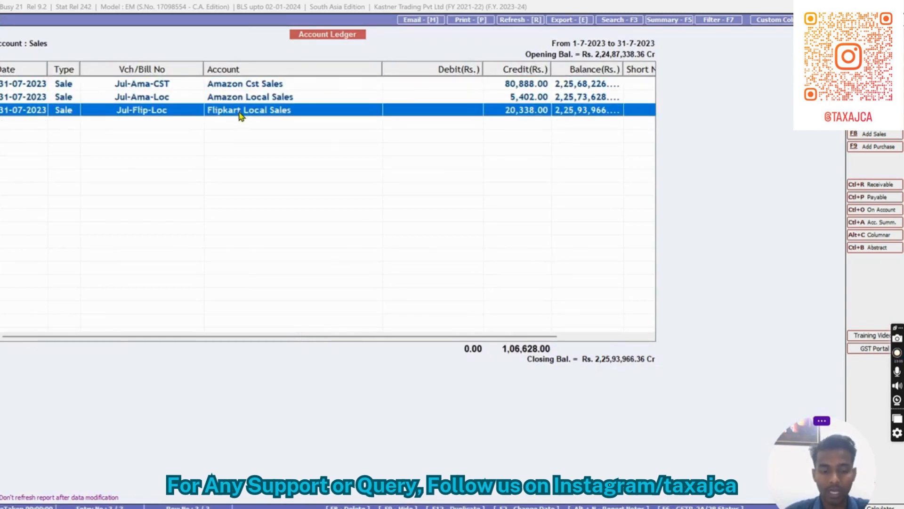
Switch to the Flipkart Excel report, check the GSTINs on the local sales sheet and open the interstate IGST sheet
key("alt+Tab")
left_click(98, 175)
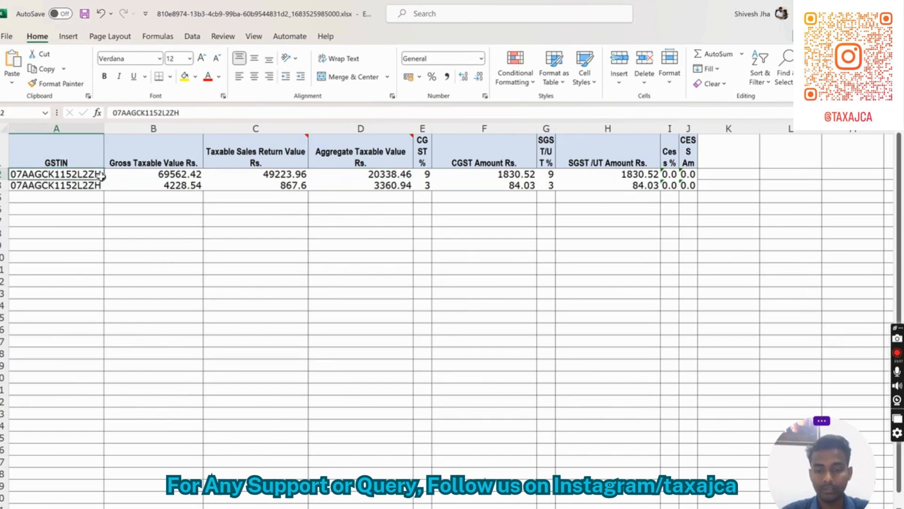
left_click_drag(101, 176, 112, 197)
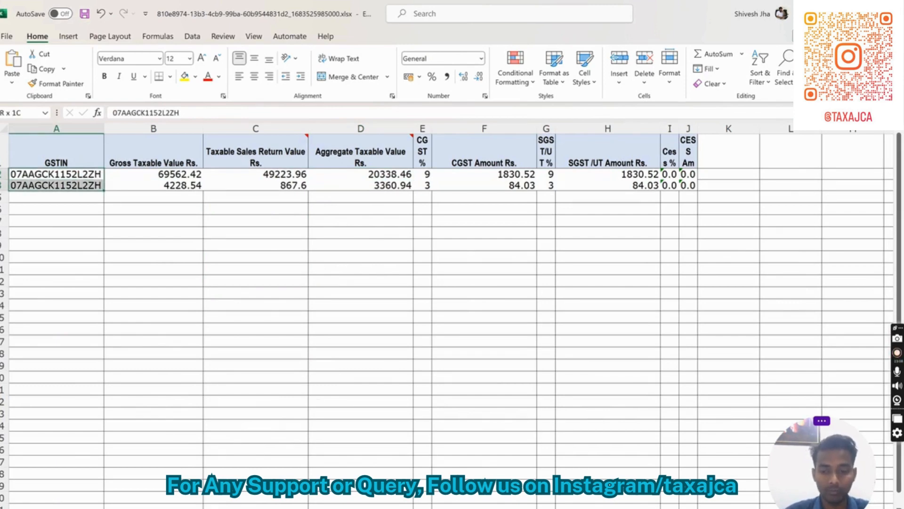
left_click(127, 507)
left_click(187, 288)
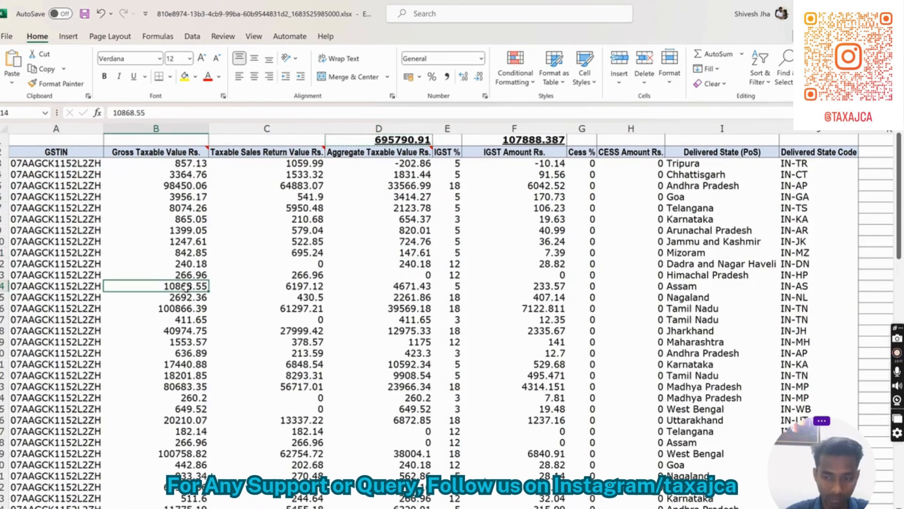
Select the interstate sales table from its GSTIN header through the last row and add filters to the header row
key("ctrl+Up")
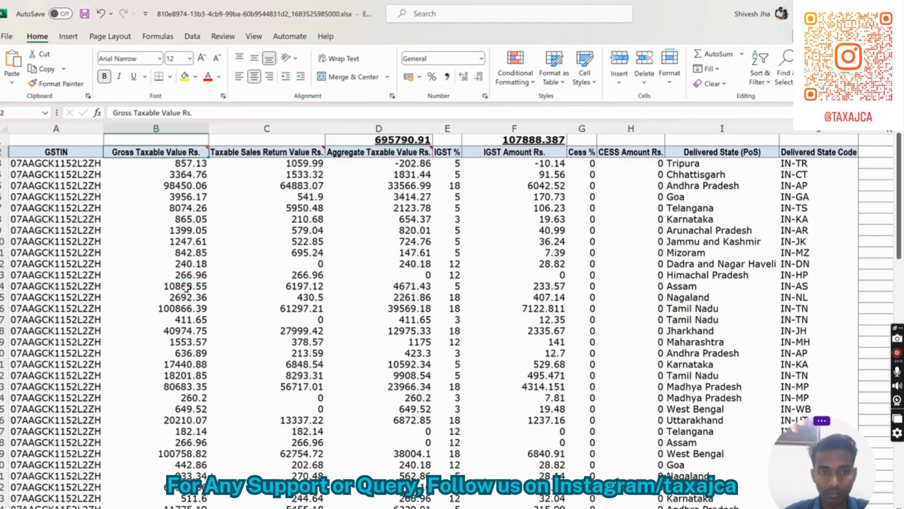
key("Right")
key("Right")
key("Up")
key("Escape")
key("Down")
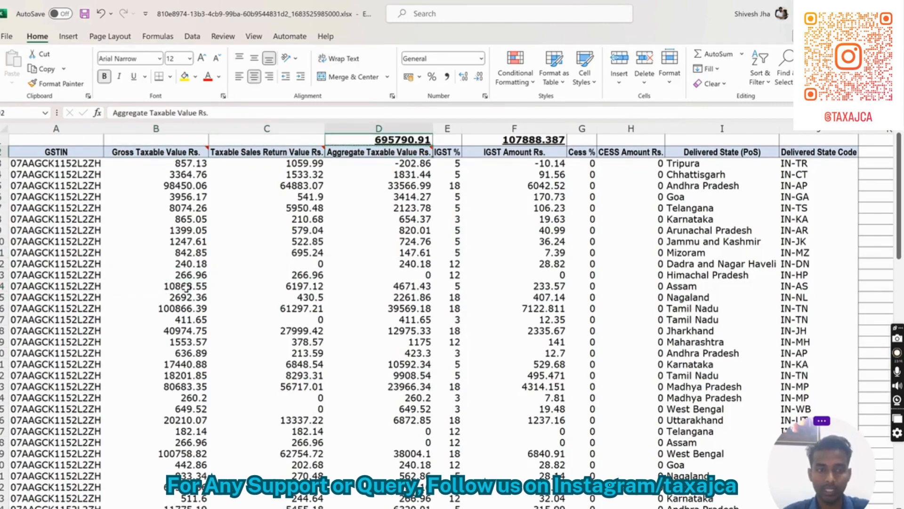
key("Left")
key("Left")
key("Left")
key("ctrl+shift+Right")
key("ctrl+shift+Down")
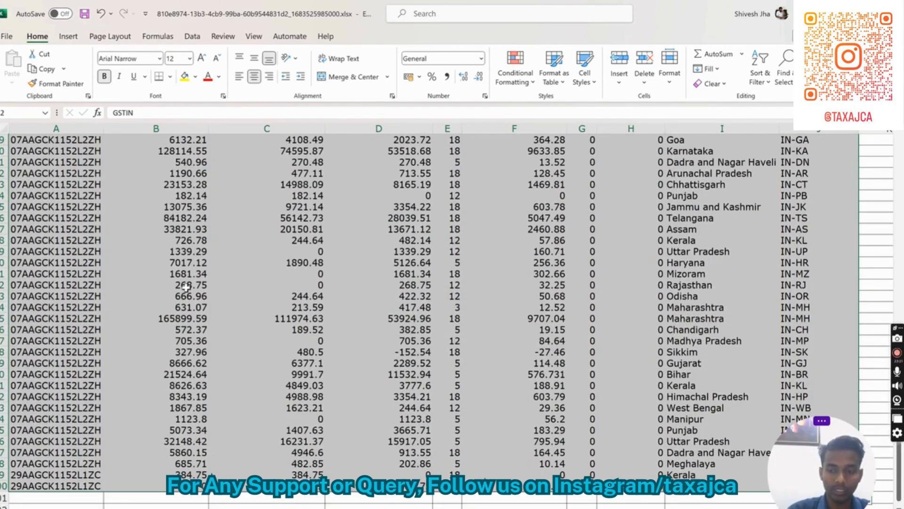
key("ctrl+Up")
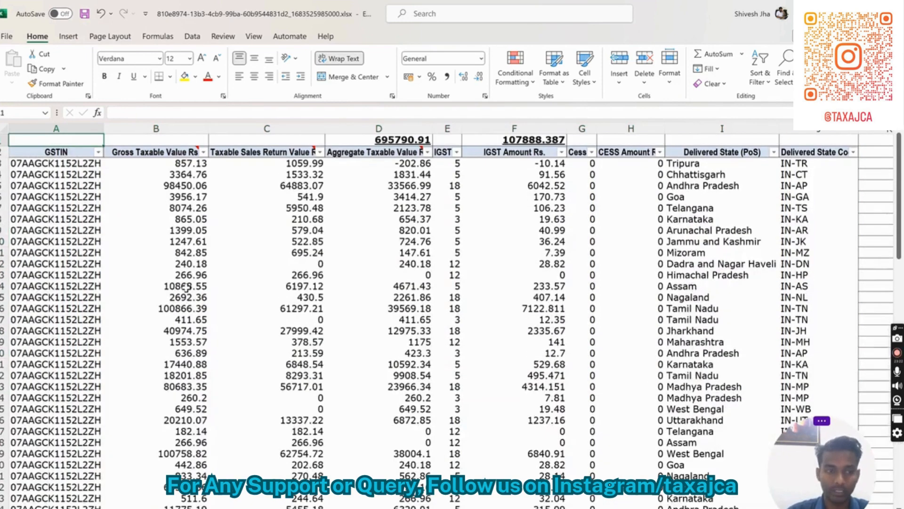
Filter the GSTIN column to exclude the GSTIN beginning with 29, keeping only the Delhi registration
key("Down")
key("alt+Down")
key("Down")
key("Down")
key("Down")
key("Down")
key("Down")
key("Down")
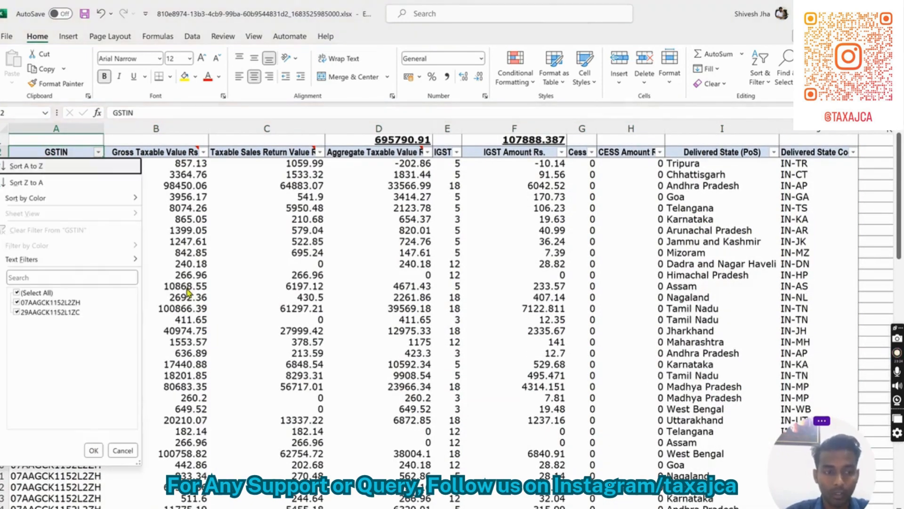
key("Down")
key("Down")
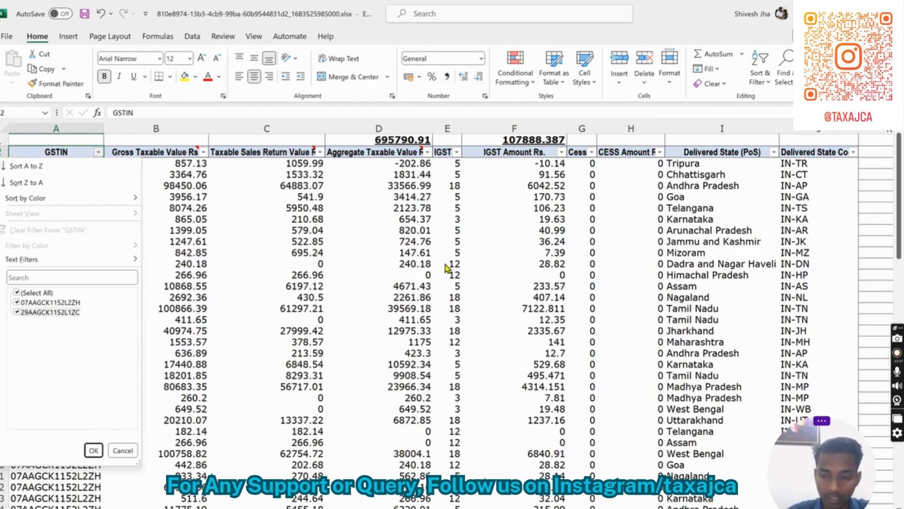
left_click(18, 313)
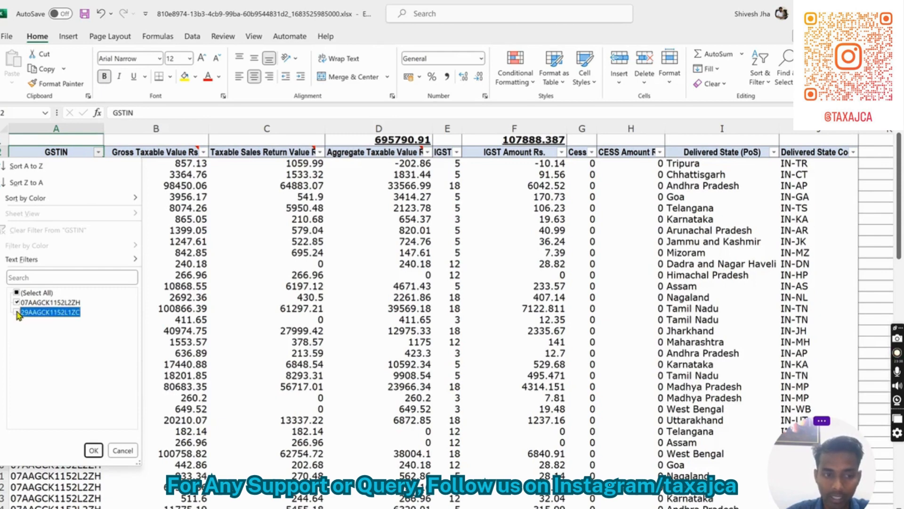
left_click(93, 450)
Filter the IGST % column to the 3% rate only and select the aggregate taxable value subtotal above the table
key("Up")
key("Right")
key("Right")
key("Right")
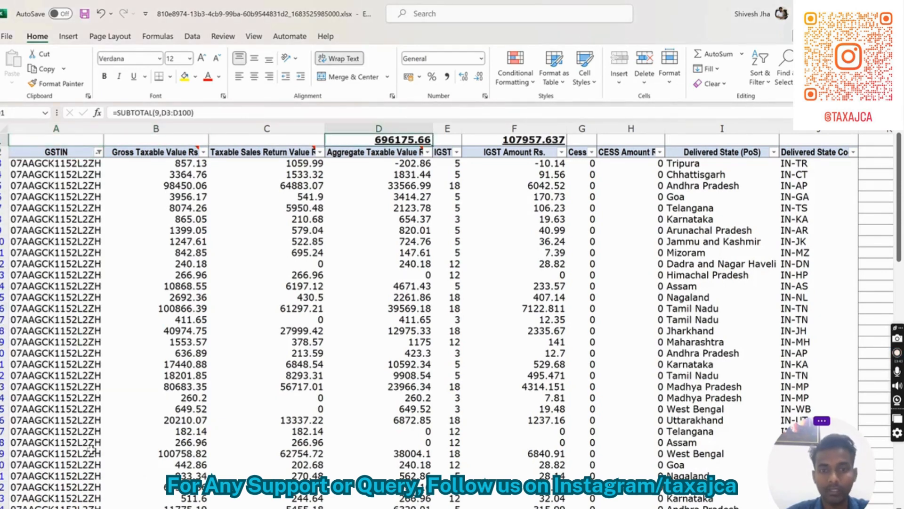
key("Right")
key("Down")
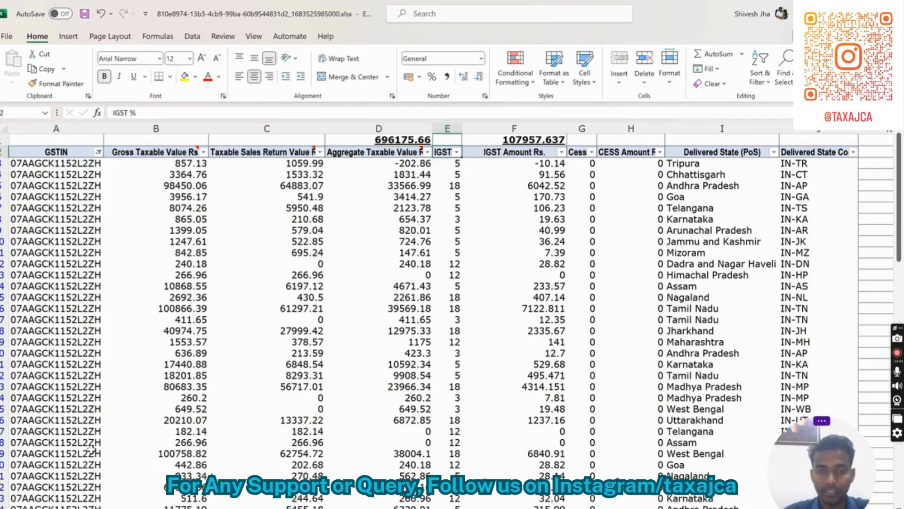
key("alt+Down")
key("Down")
key("Down")
key("Down")
key("Down")
key("Down")
key("Down")
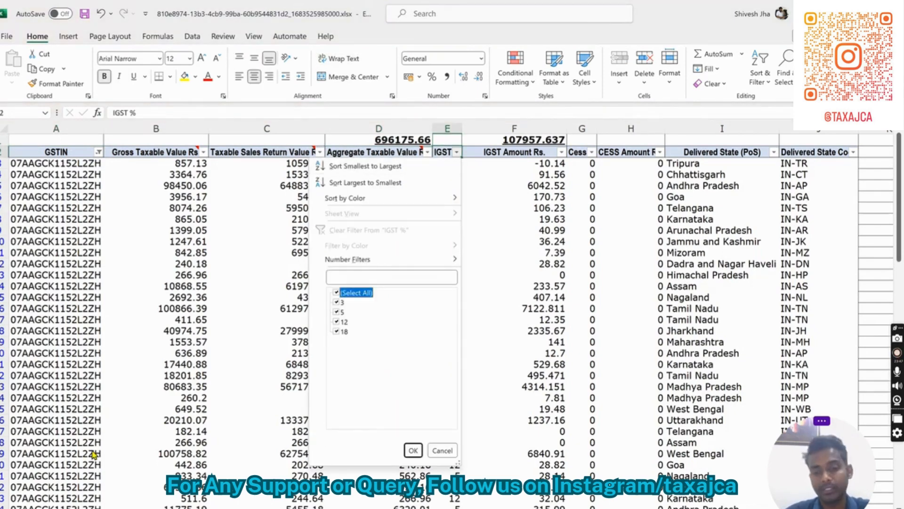
key("Down")
key("Down")
key("Down")
key("Up")
key("Up")
key("Up")
key("space")
key("Down")
key("space")
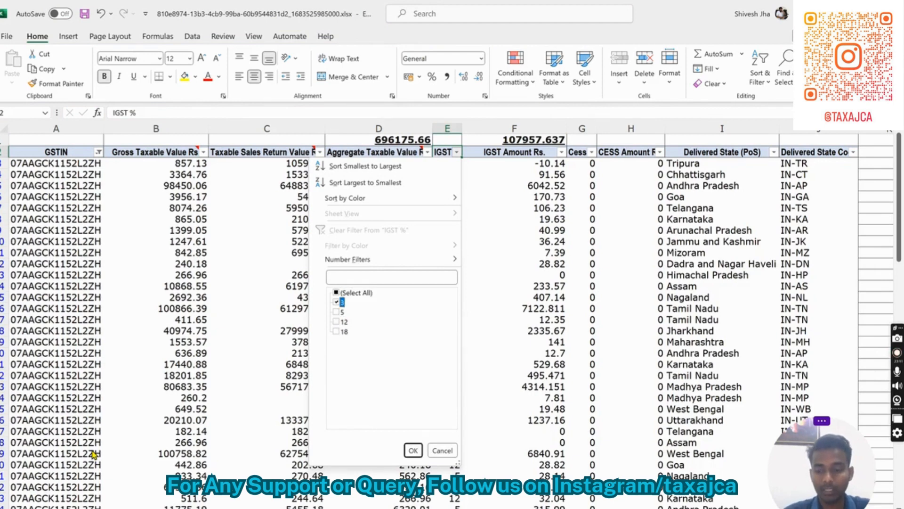
key("Return")
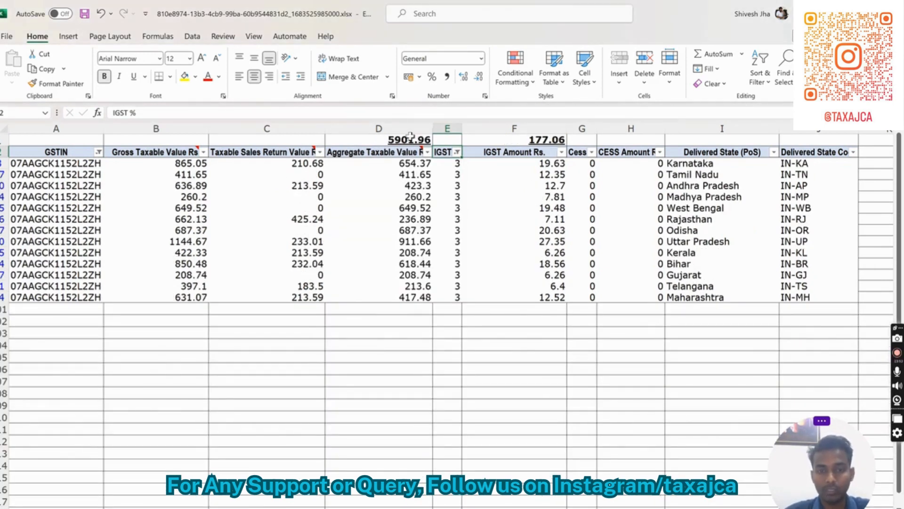
left_click(397, 140)
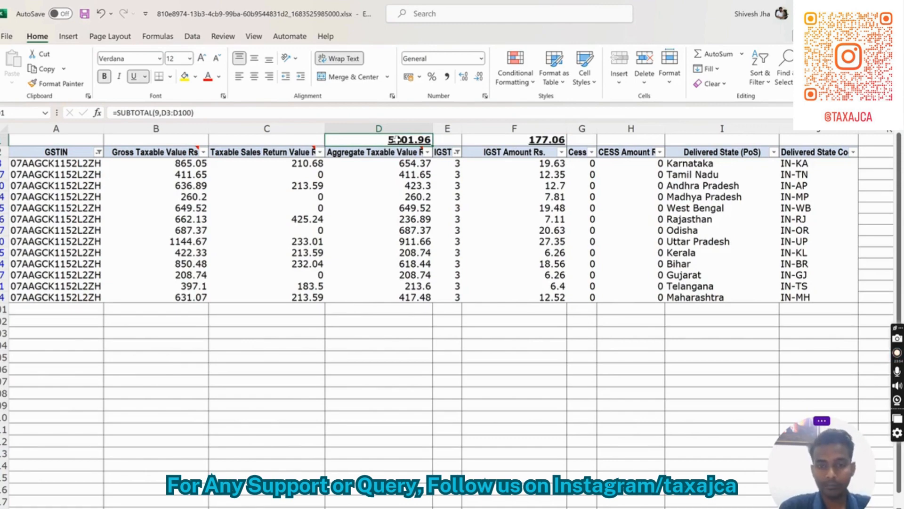
Switch to Busy and start a new sales voucher dated 31-07-2023 with voucher number Jul-Flip-CST
key("alt+Tab")
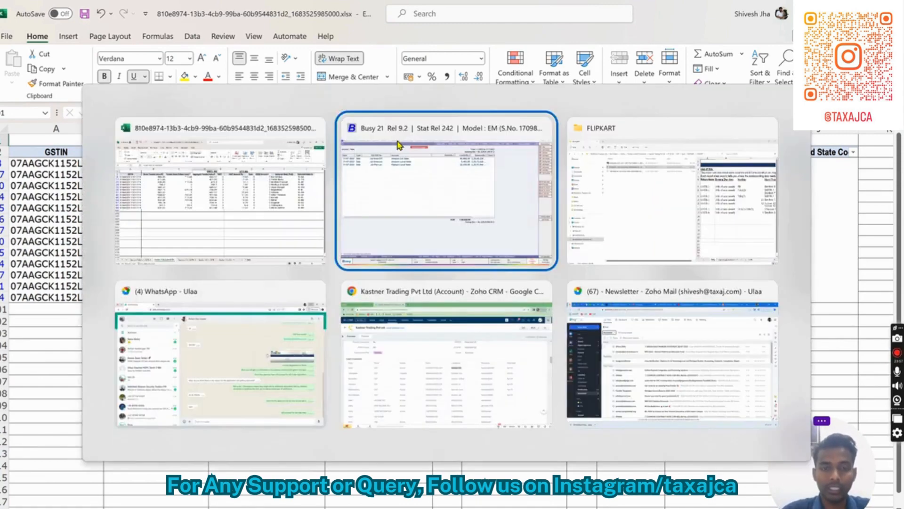
key("alt+Tab")
key("alt+Tab")
key("Tab")
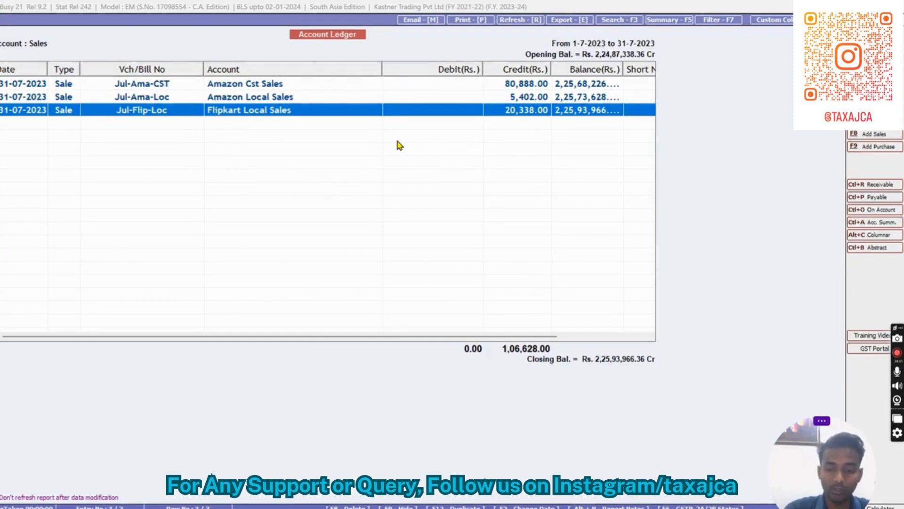
left_click(872, 135)
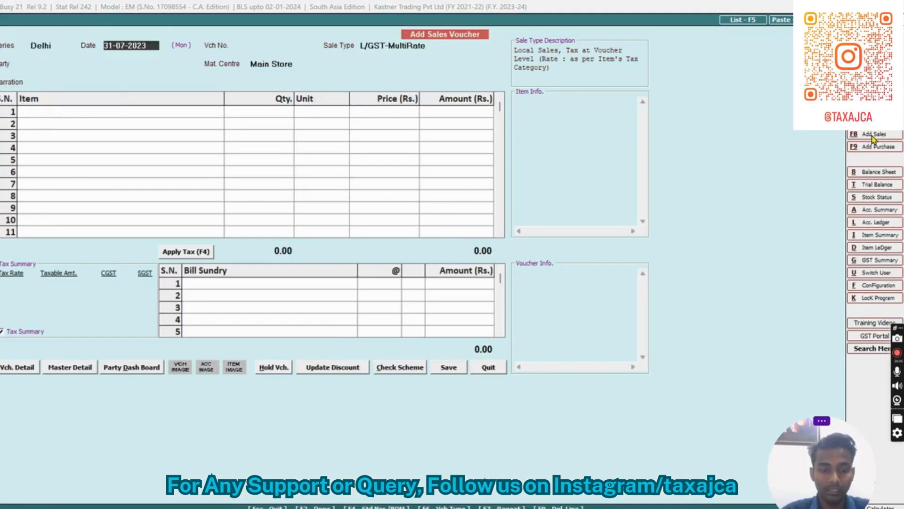
key("Return")
type("Jul")
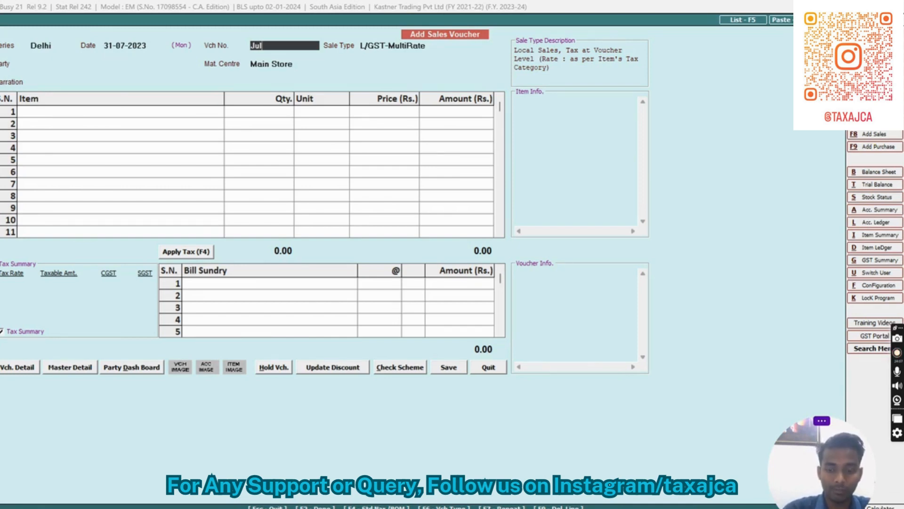
type("-Fli")
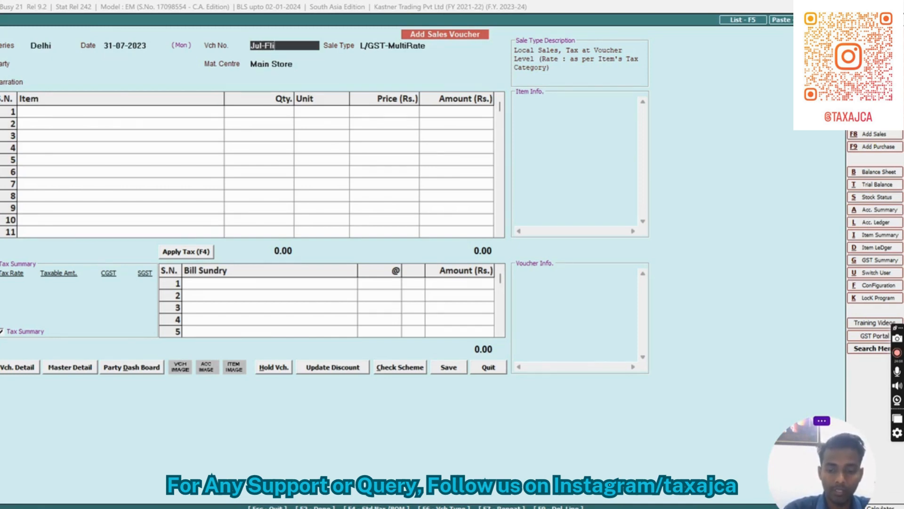
type("p-")
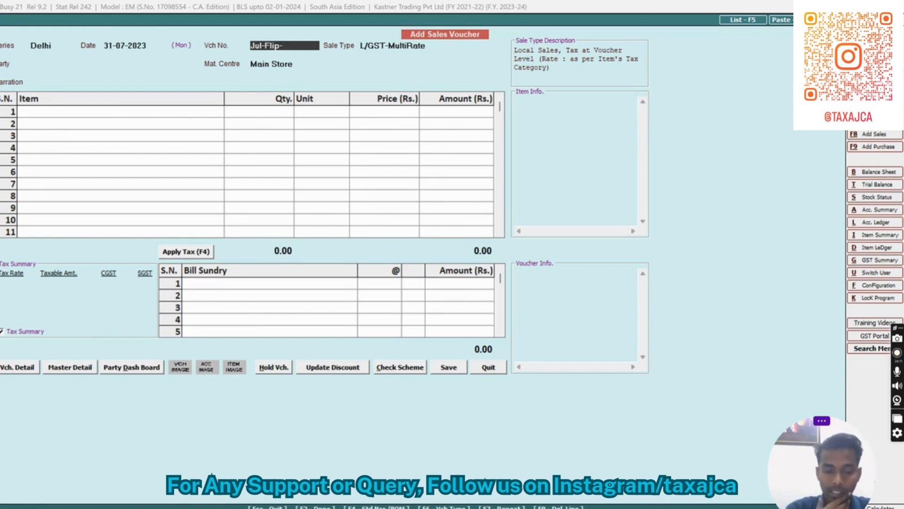
type("CST")
key("Return")
Set the voucher's sale type to I/GST-MultiRate and its party to Flipkart Cst Sales
type("I")
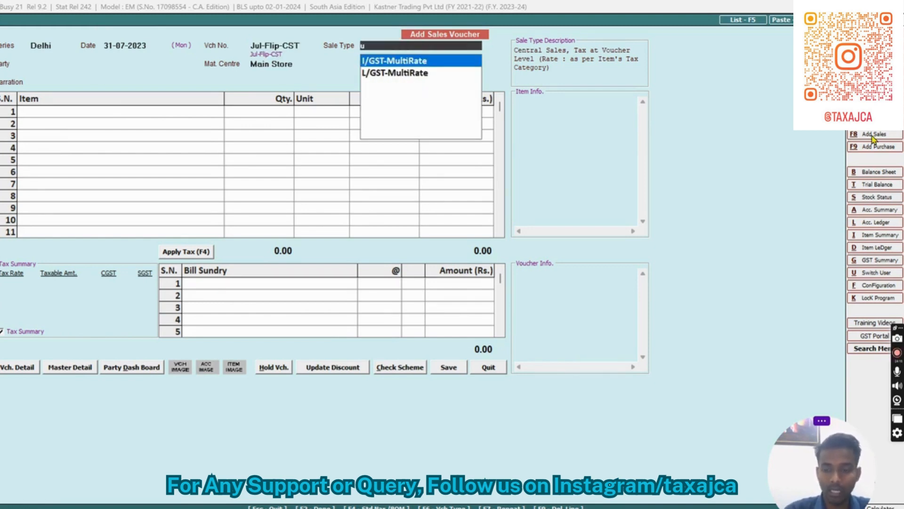
key("Return")
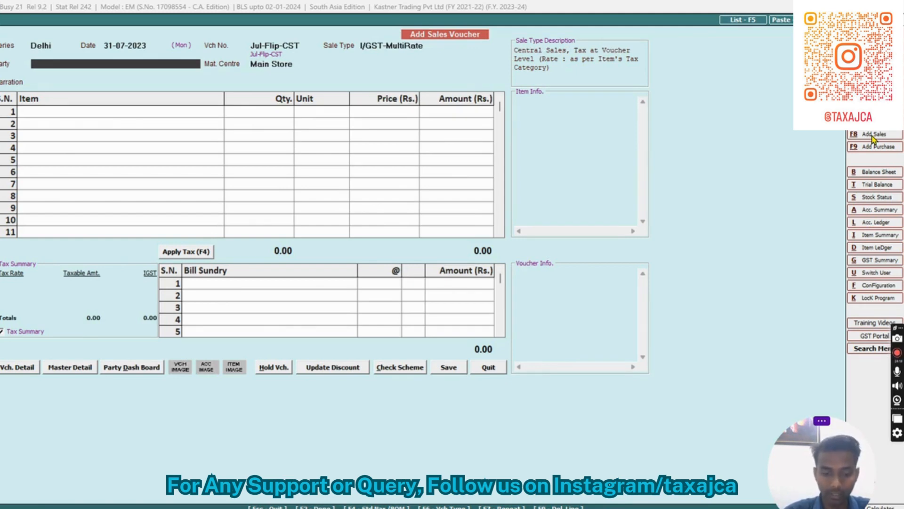
type("flip")
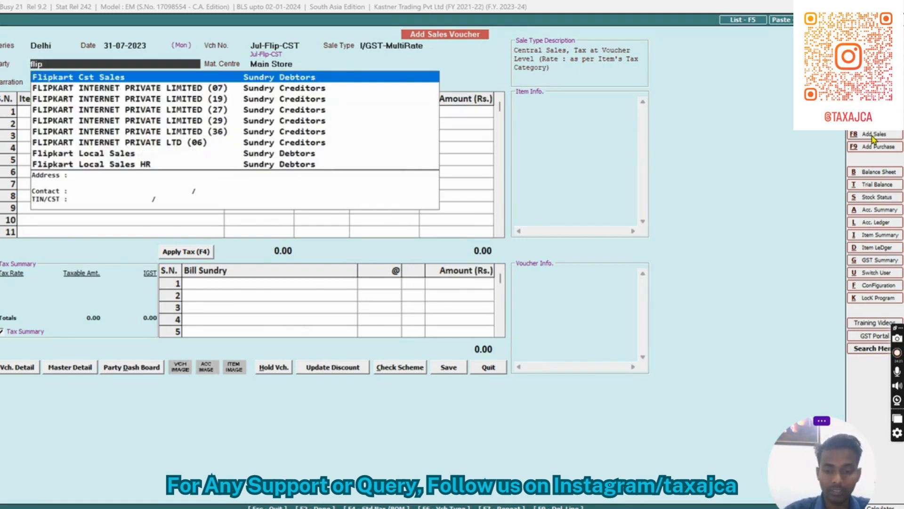
key("Return")
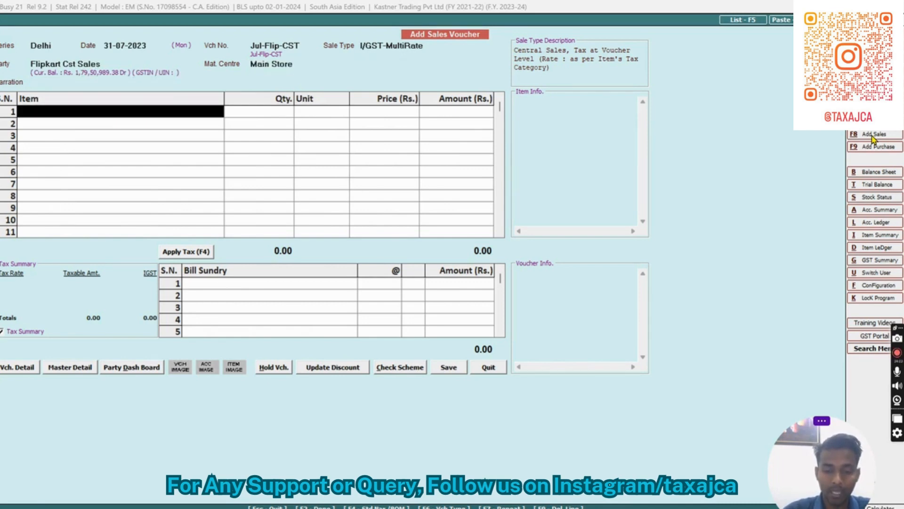
Check the IGST rate of the filtered rows in the Excel sheet before choosing the voucher's first item
type("6")
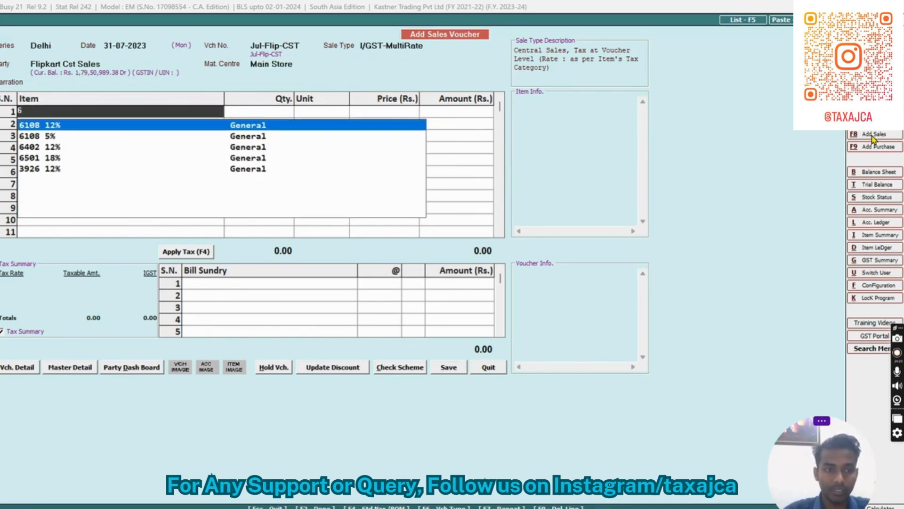
key("alt+Tab")
key("alt+Tab")
key("alt+Tab")
key("alt+Tab")
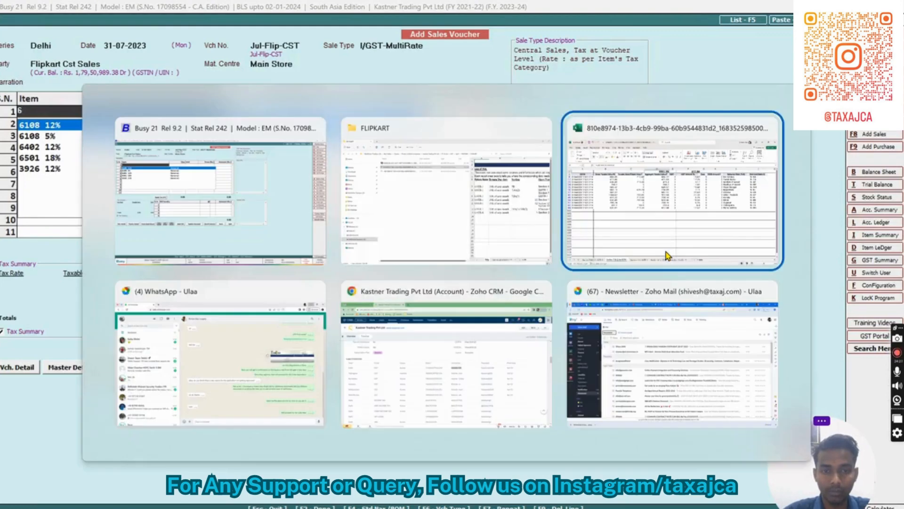
left_click(442, 177)
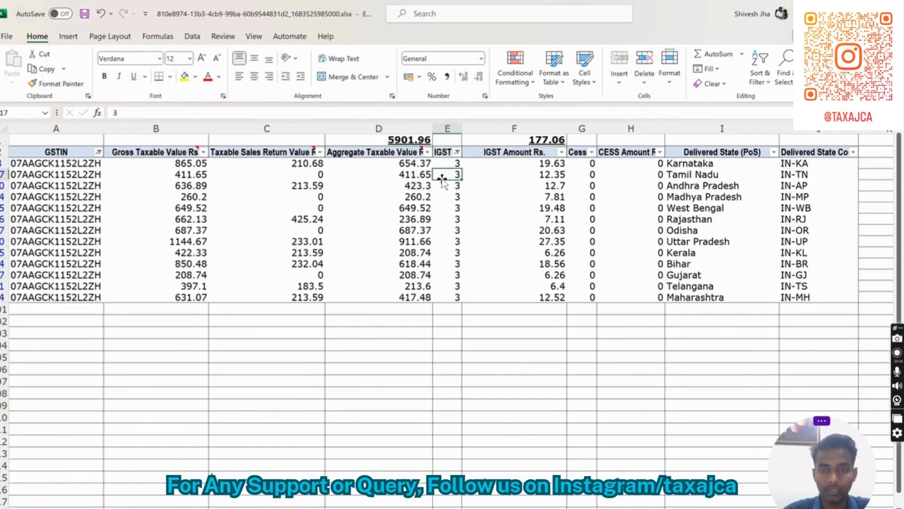
key("alt+Tab")
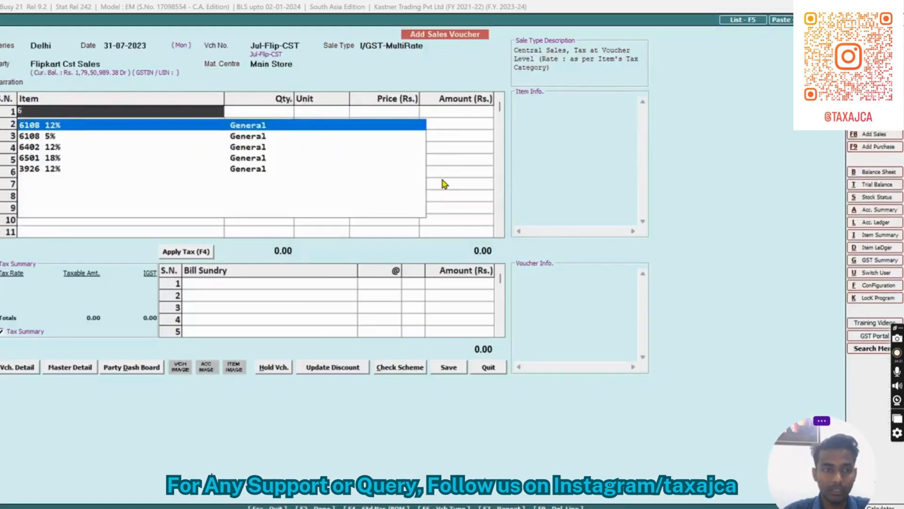
Choose 711320 3% as the first item of the Flipkart Cst Sales voucher, leaving quantity and price at zero
key("BackSpace")
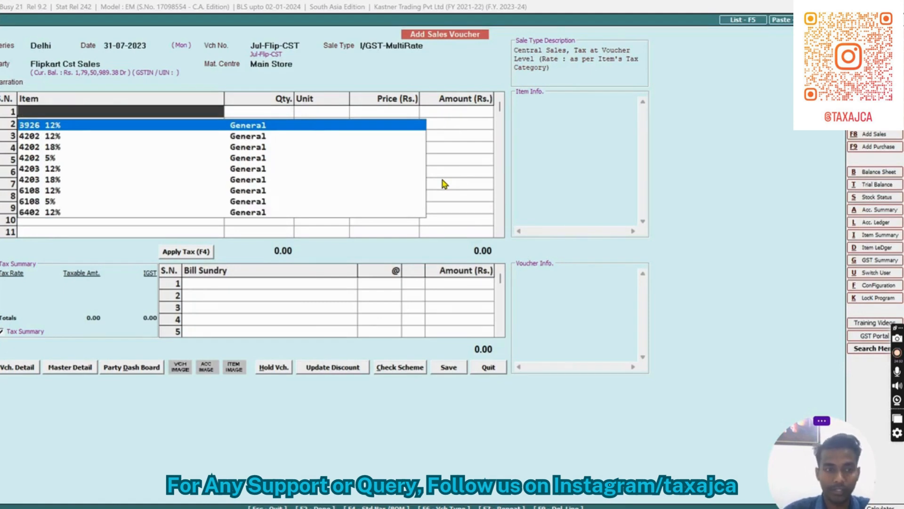
type("3")
key("Down")
key("Down")
key("Down")
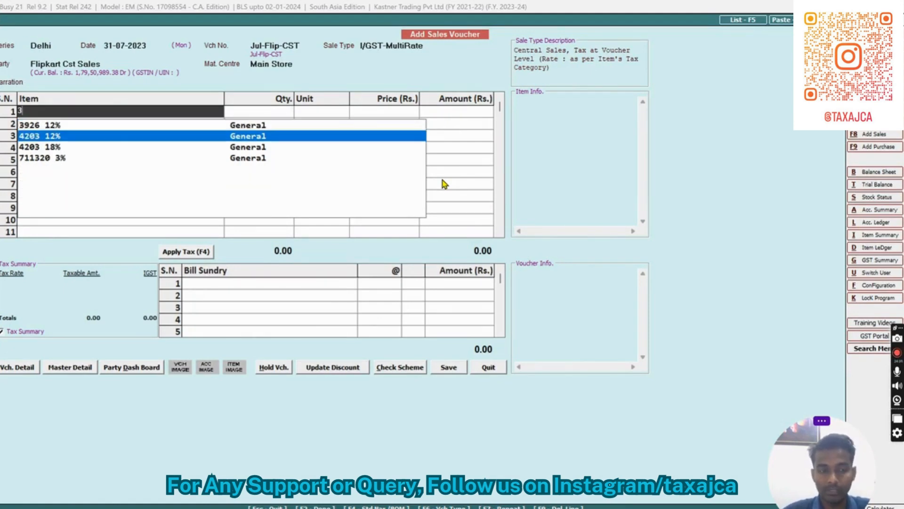
key("Return")
key("Return")
key("Return")
key("Return")
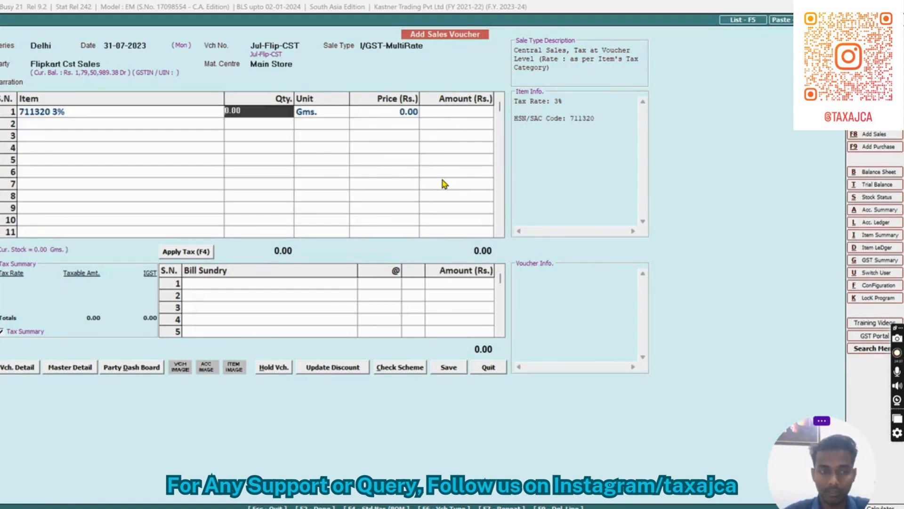
Look up the 3% aggregate taxable total in the Excel sheet and enter 5901.96 as item 711320 3%'s amount in Busy
key("alt+Tab")
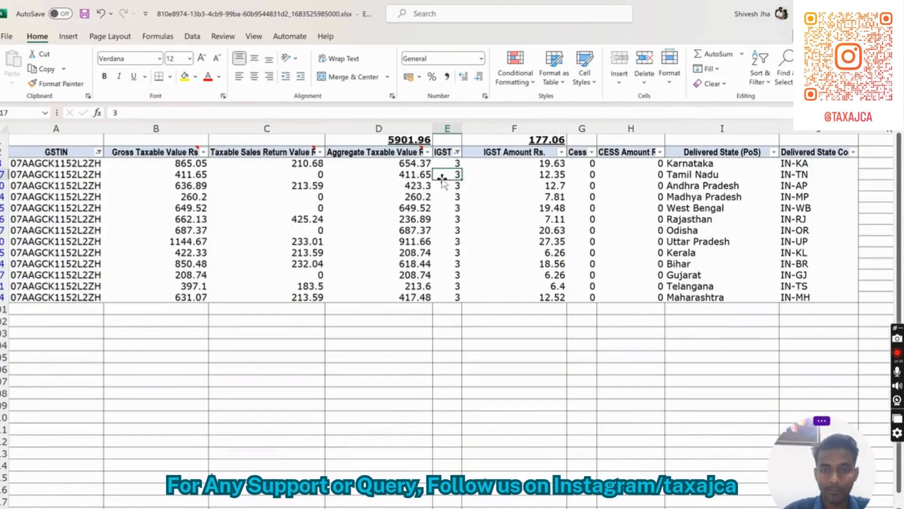
key("Right")
key("Up")
key("Left")
key("Up")
key("Up")
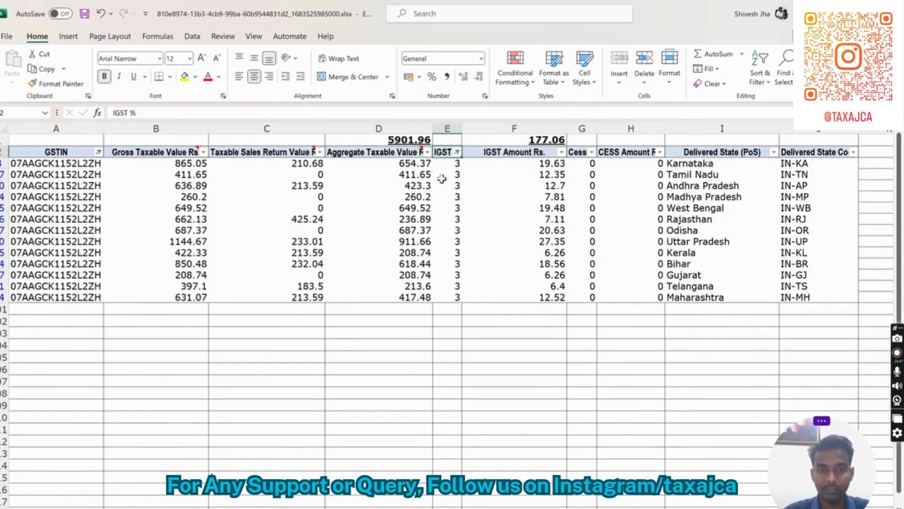
key("Left")
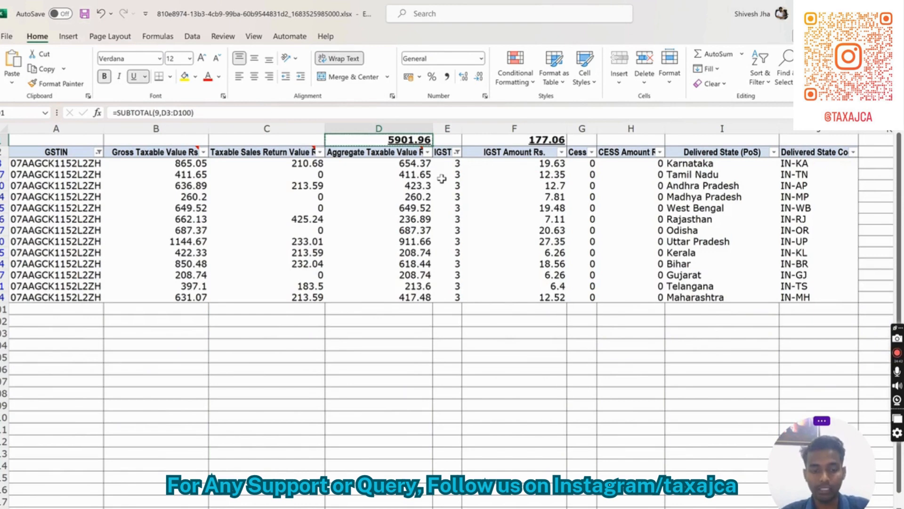
key("alt+Tab")
type("5901.96")
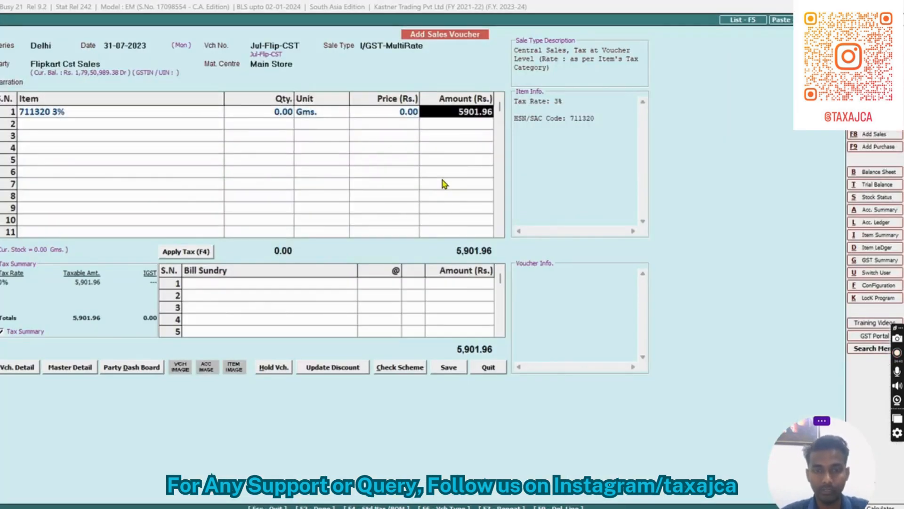
key("Return")
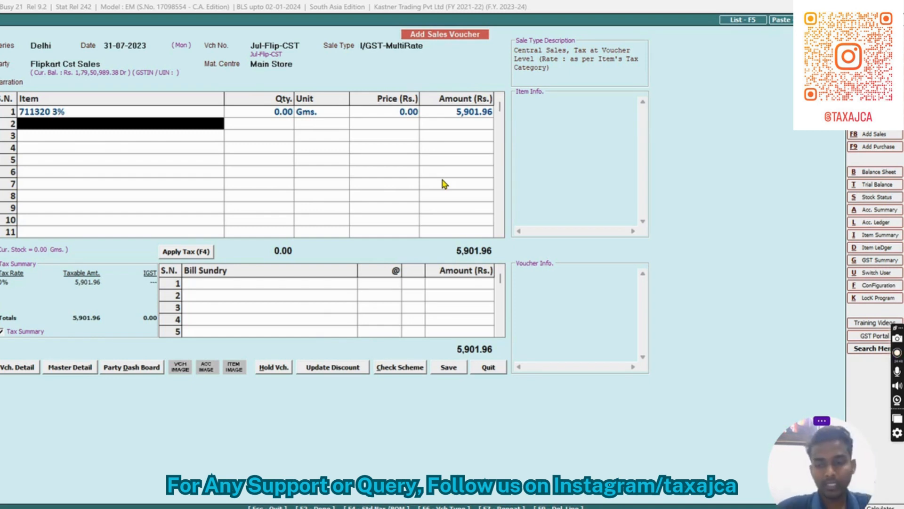
Close the item list and add an IGST bill sundry at 3% to the voucher
key("Return")
type("igst")
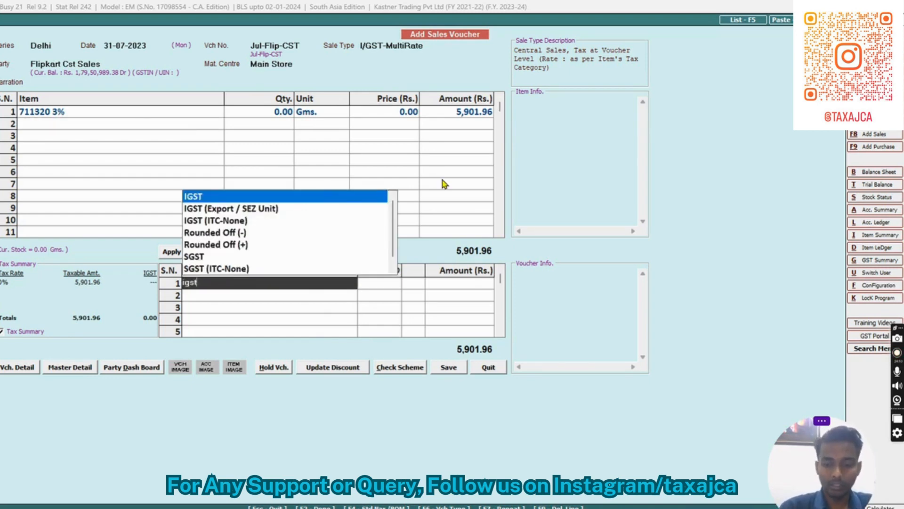
key("Return")
type("3")
key("Return")
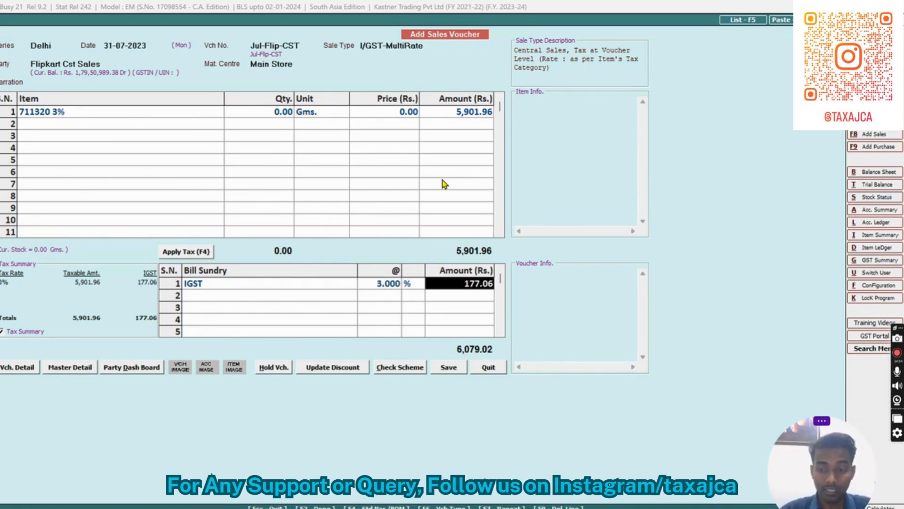
Switch to the Excel sheet and filter the IGST % column to show only the 5% rows
key("alt+Tab")
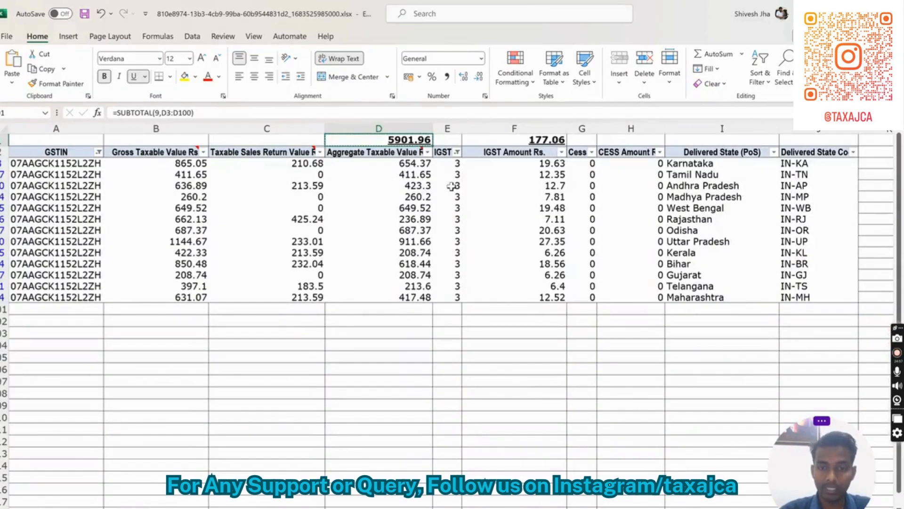
left_click(457, 152)
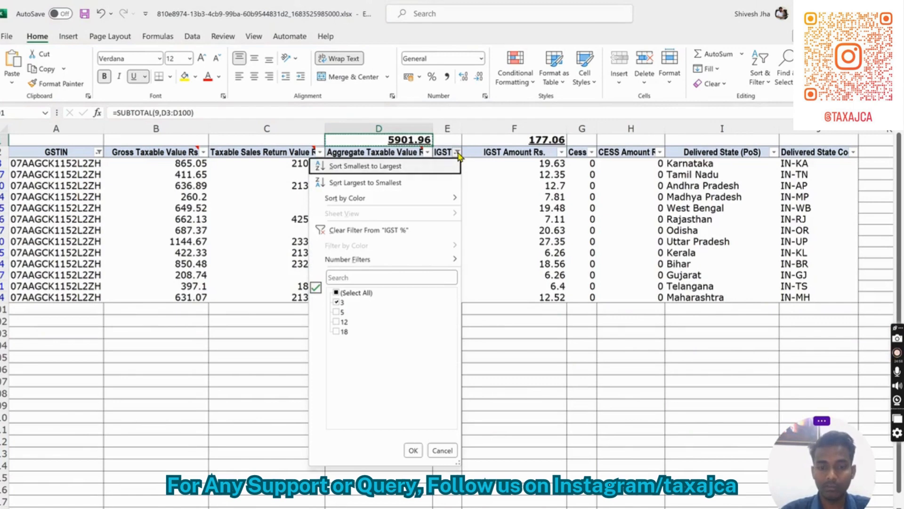
key("Down")
key("Down")
key("Down")
key("Down")
key("Down")
key("space")
key("Up")
key("space")
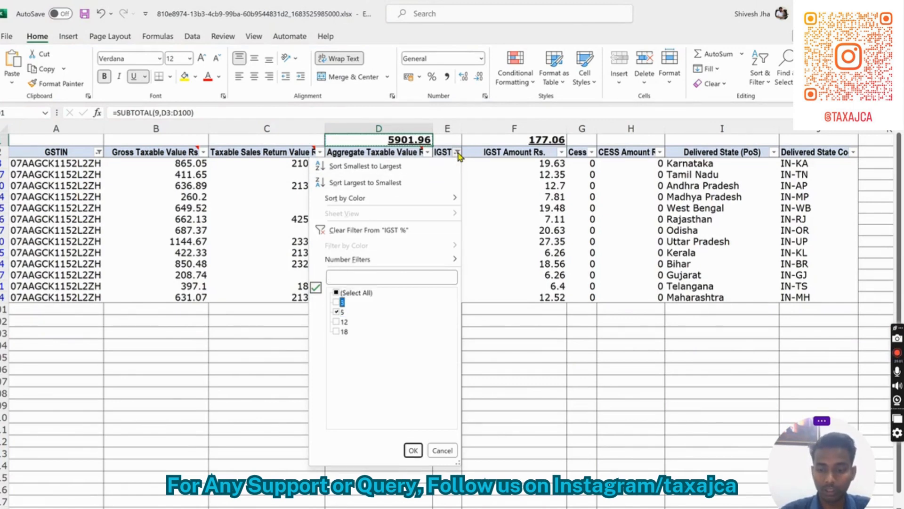
key("Return")
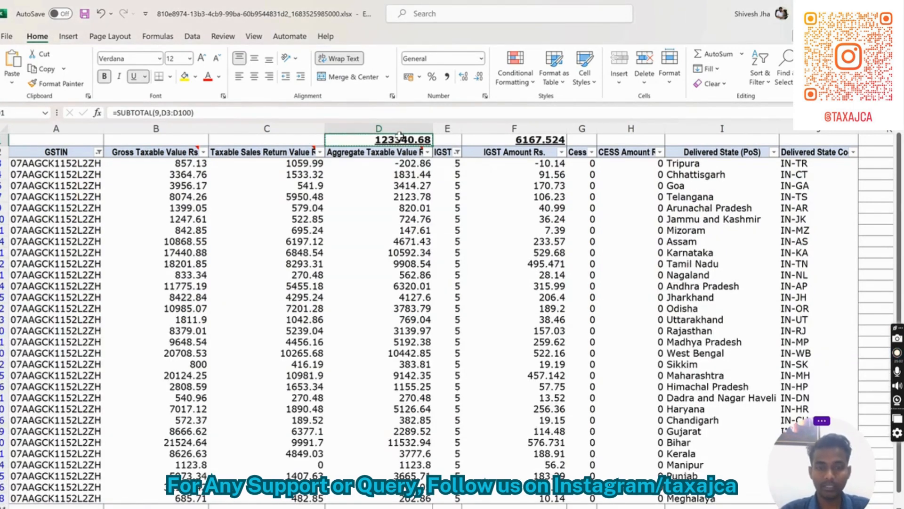
In Busy, add 4202 5% as the voucher's second item with zero quantity and price and an amount of 123340.68
key("alt+Tab")
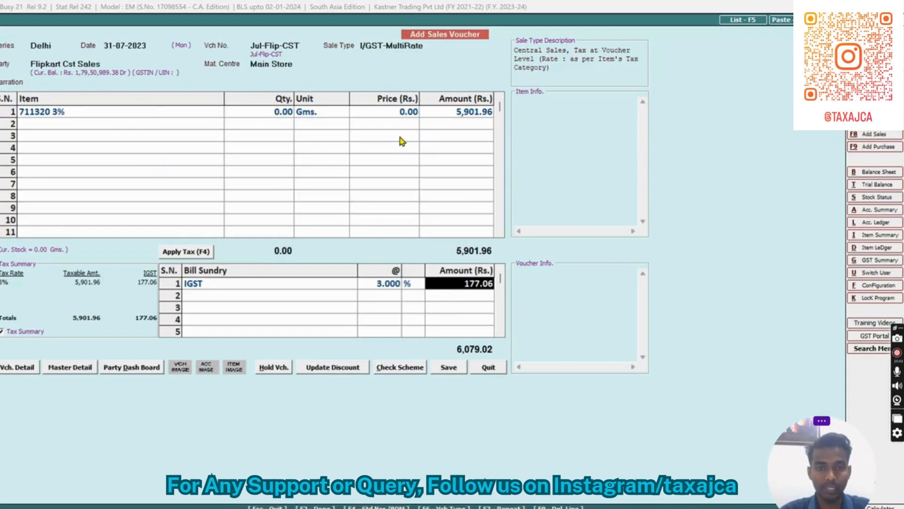
left_click(120, 127)
type("5")
key("Down")
key("Up")
key("Return")
key("Return")
key("Return")
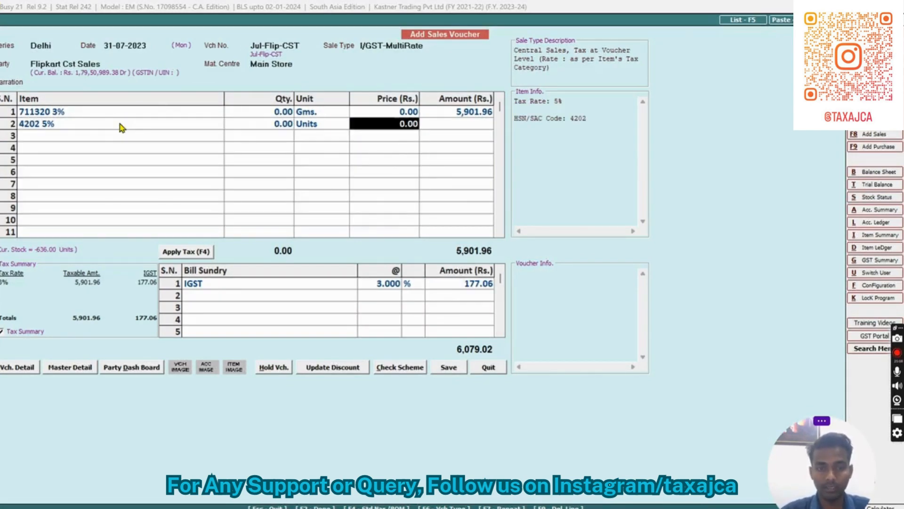
key("Return")
type("123340.68")
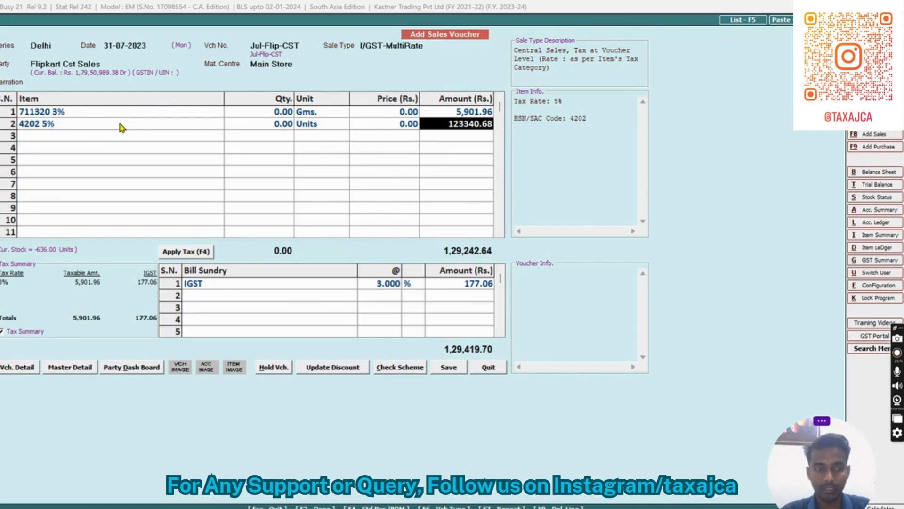
key("Return")
Switch to the Excel sheet and change the IGST % filter to show only the 12% rows
key("alt+Tab")
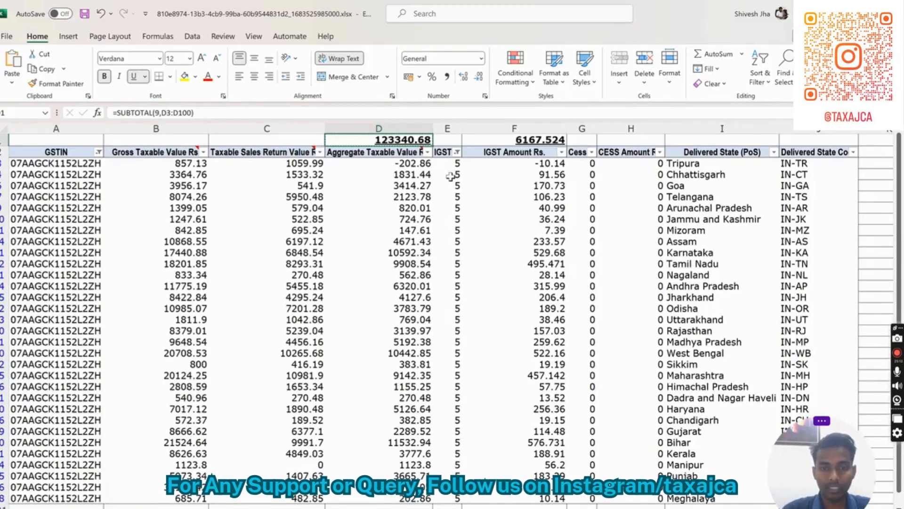
left_click(457, 152)
key("Down")
key("Down")
key("Down")
key("Down")
key("Down")
key("Down")
key("Down")
key("Down")
key("Down")
key("Down")
key("Down")
key("Down")
key("space")
key("Up")
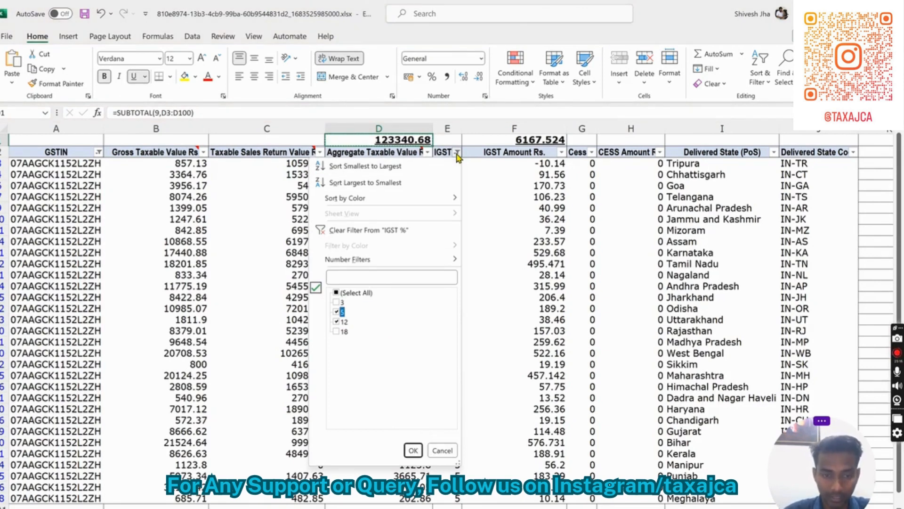
key("Return")
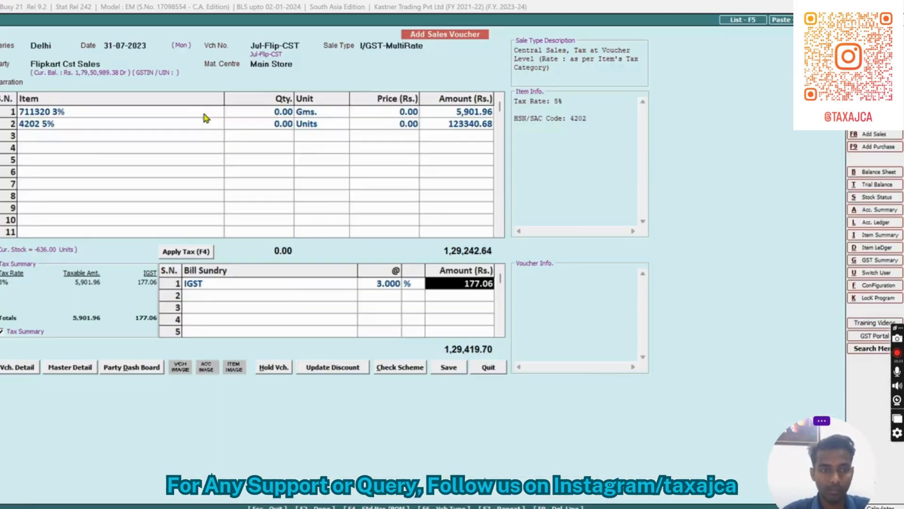
In Busy, add 4203 12% as the third item with zero quantity and price and an amount of 7335.72
left_click(53, 139)
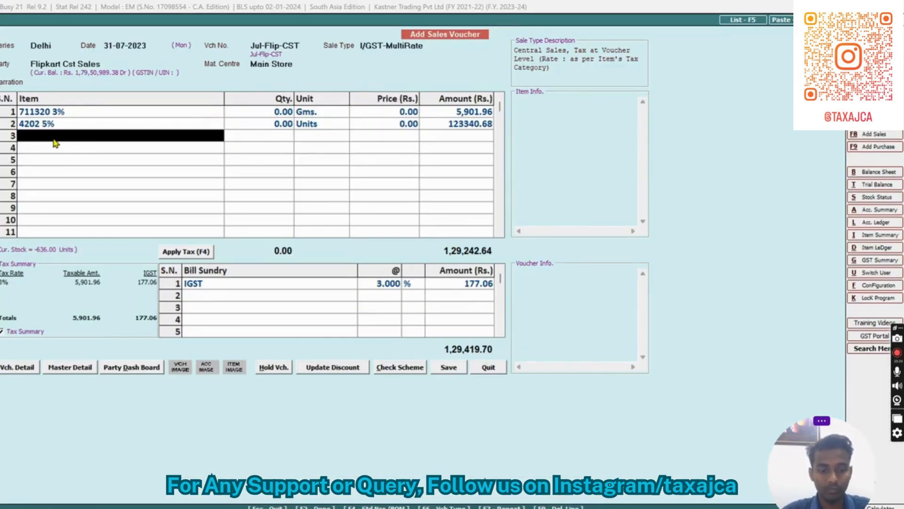
type("12")
key("Down")
key("Down")
key("Down")
key("Up")
key("Return")
key("Return")
key("Return")
key("Return")
type("7335.72")
Switch to the Excel sheet and change the IGST % filter to show only the 18% rows
key("alt+Tab")
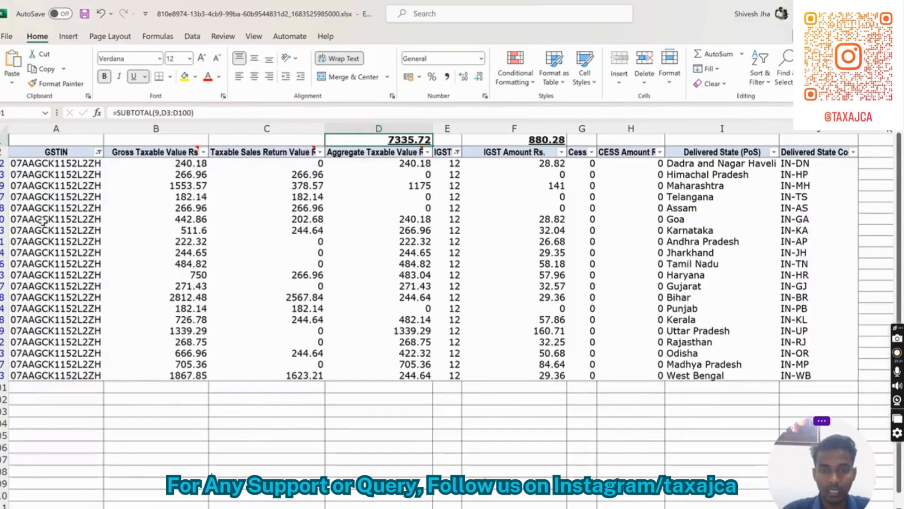
left_click(457, 152)
key("Down")
key("Down")
key("Down")
key("Down")
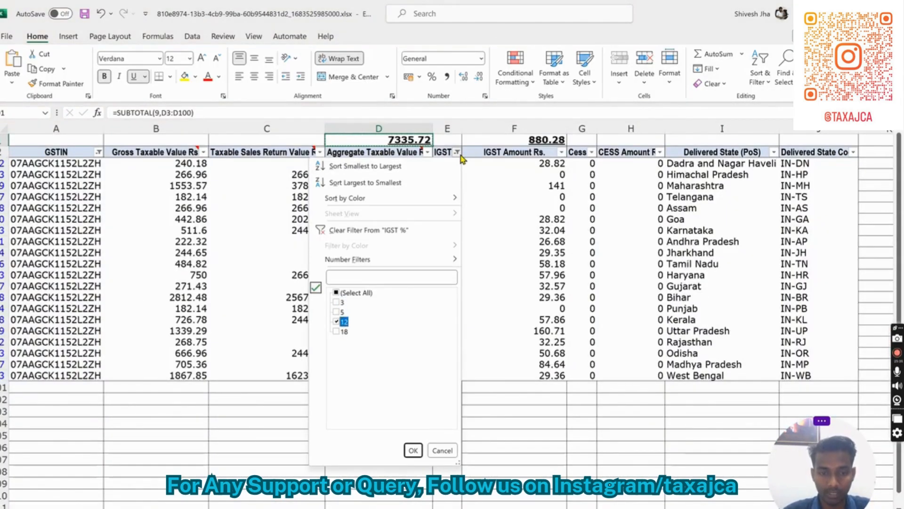
key("space")
key("Up")
key("space")
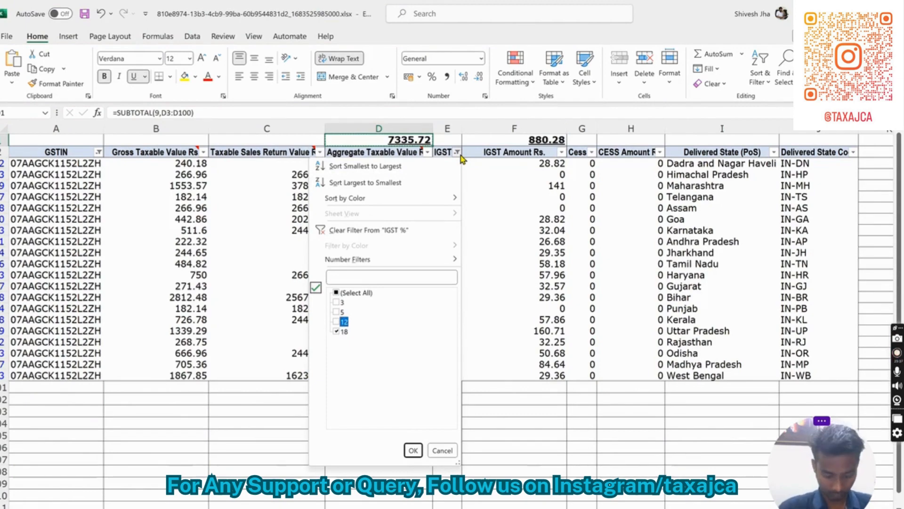
key("Return")
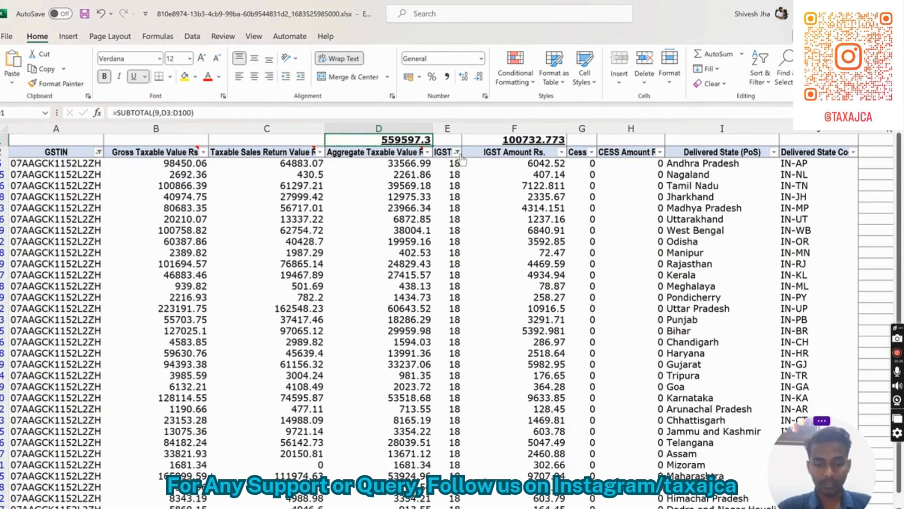
In Busy, add 4203 18% as the fourth item with zero quantity and price and an amount of 559597.3
key("alt+Tab")
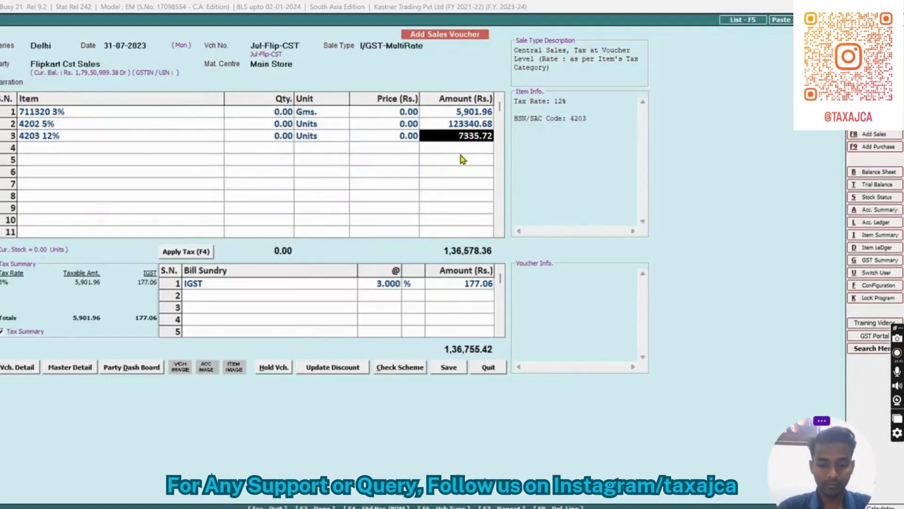
key("Return")
type("18")
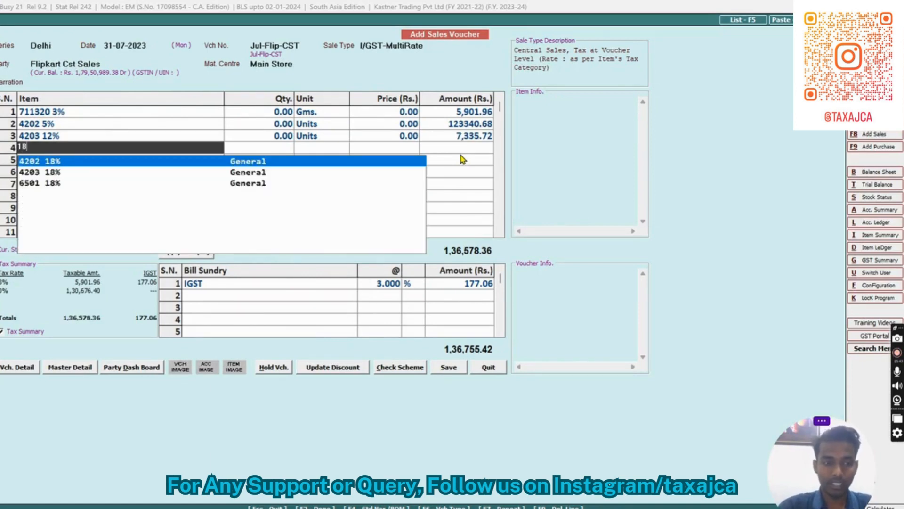
key("Down")
key("Return")
key("Return")
key("Return")
key("Return")
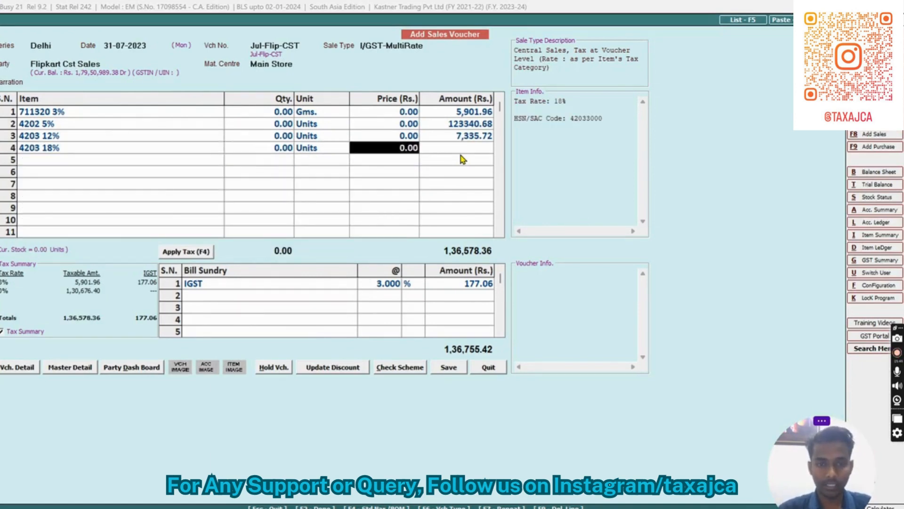
type("559597.3")
key("Return")
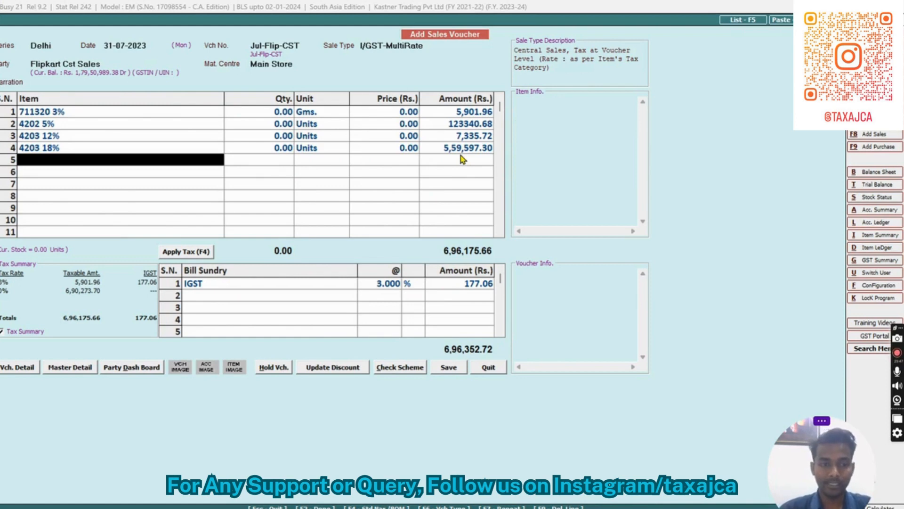
Add a second IGST bill sundry at 5% to the voucher
left_click(233, 299)
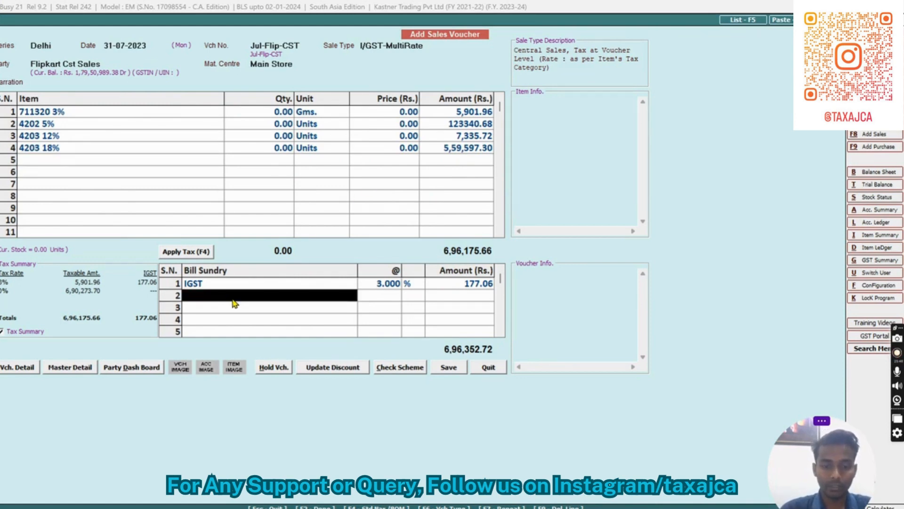
type("igst")
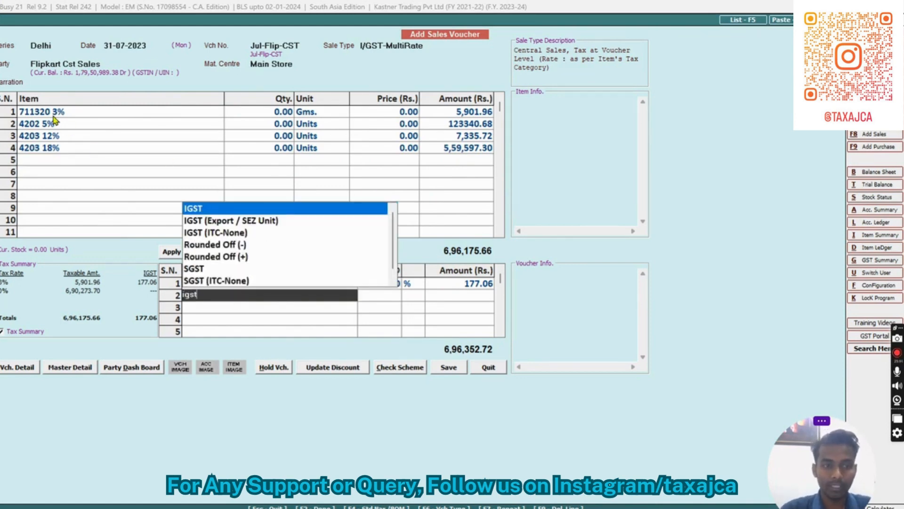
key("Return")
type("5")
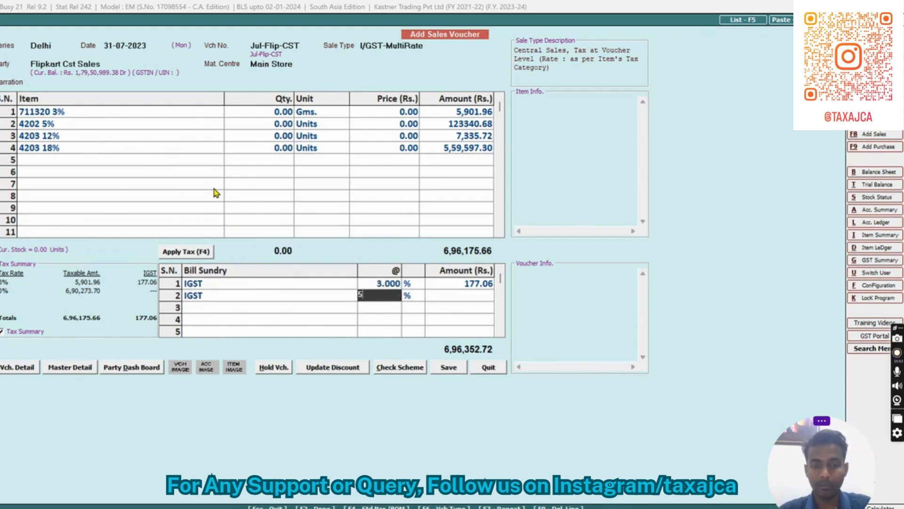
key("Return")
key("Return")
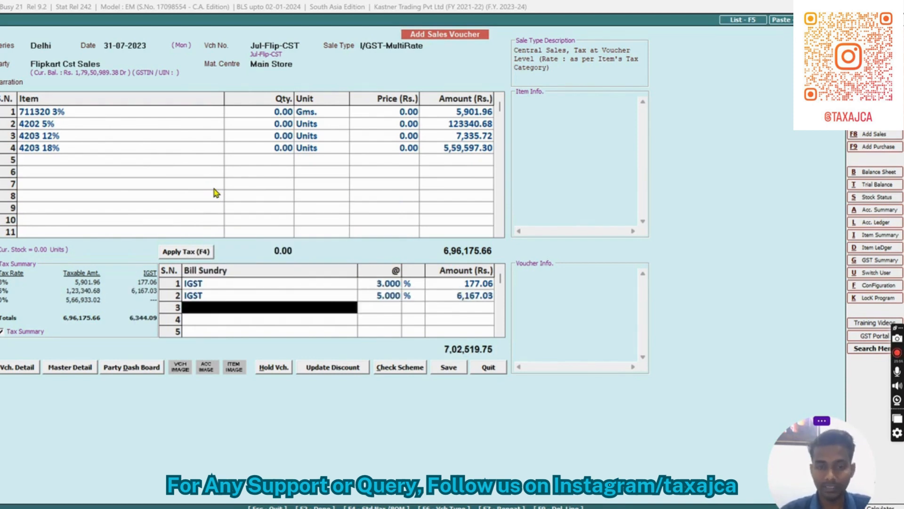
Add two more IGST bill sundries to the voucher, one at 12% and one at 18%
key("Return")
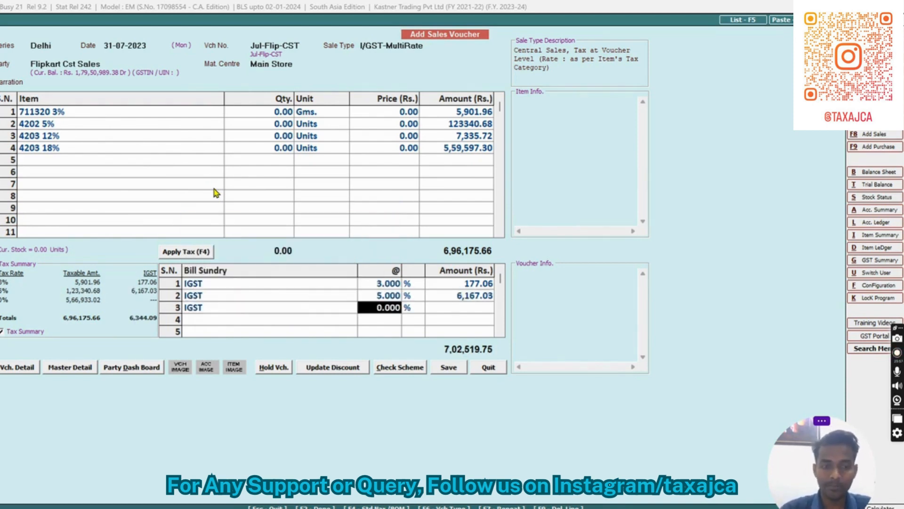
type("12")
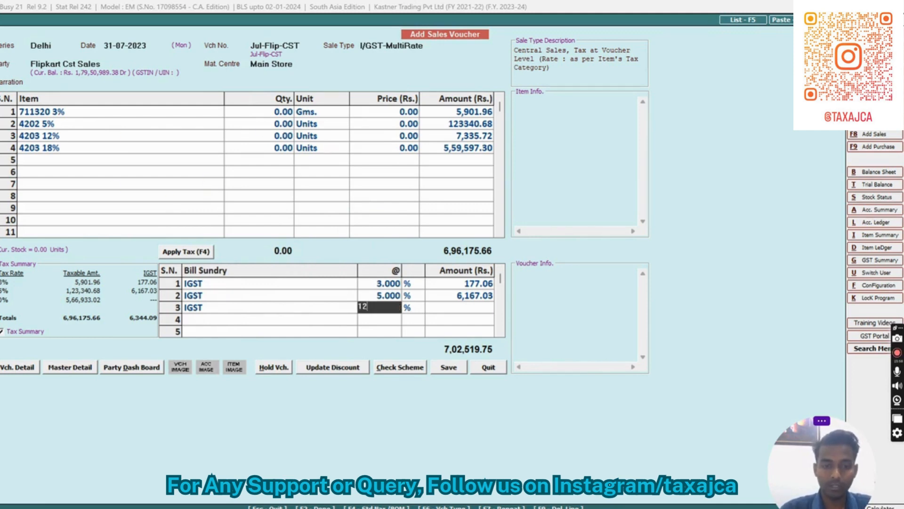
key("Return")
type("igst")
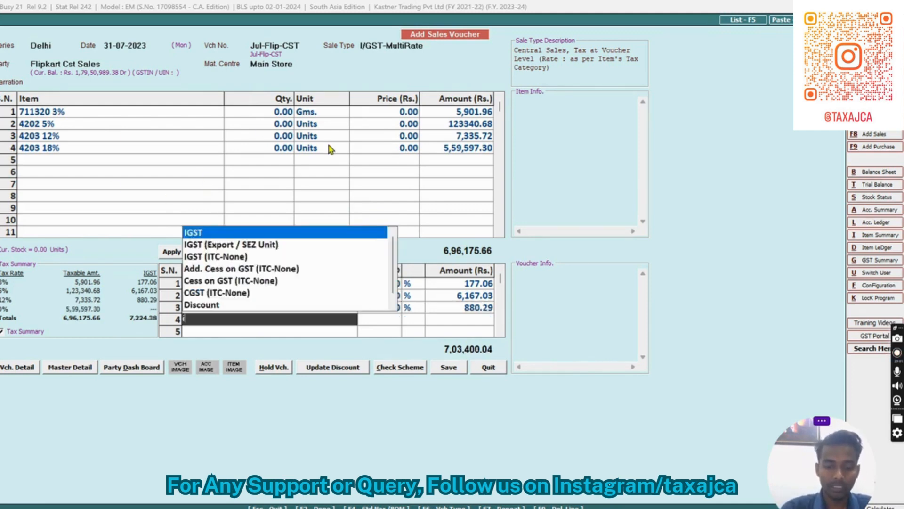
key("Return")
type("18")
key("Return")
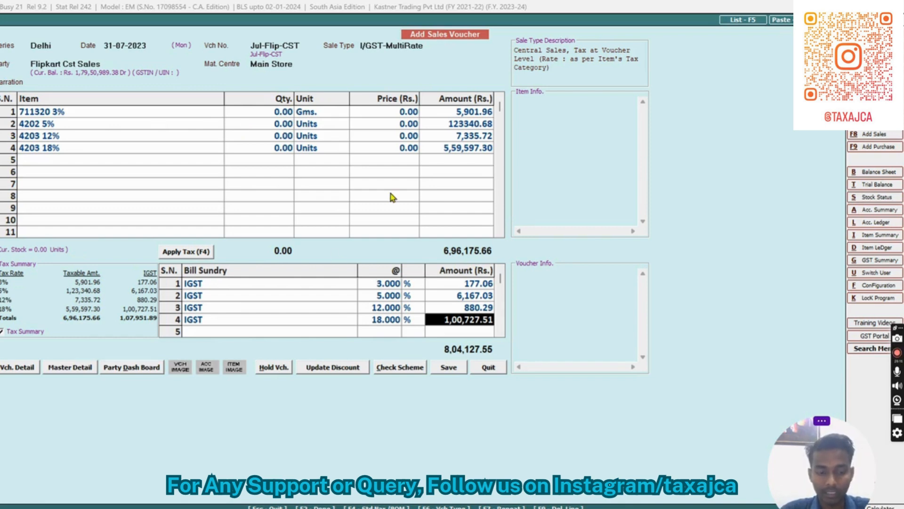
Save the Flipkart Cst Sales voucher with blank transport details and highlight its Jul-Flip-CST entry in the Sales ledger
key("F2")
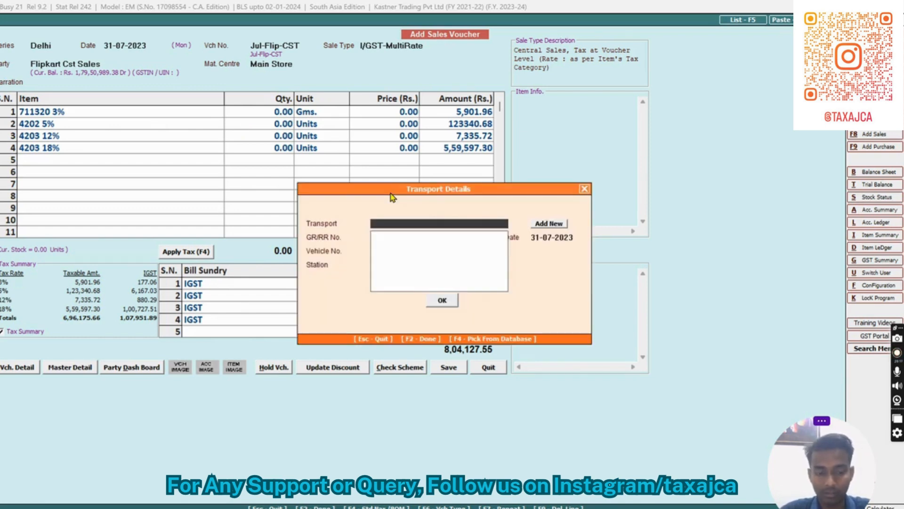
key("F2")
key("Left")
key("Return")
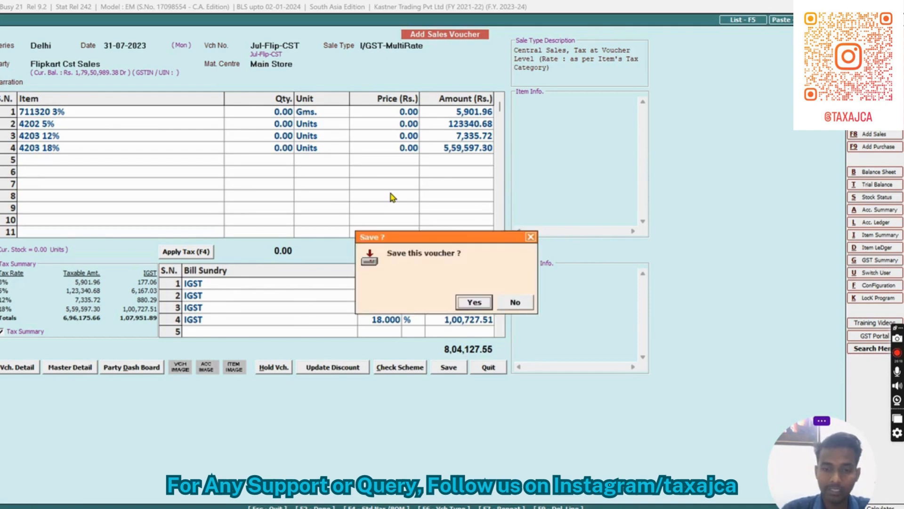
key("Return")
key("Right")
key("Return")
key("Down")
key("Down")
key("Down")
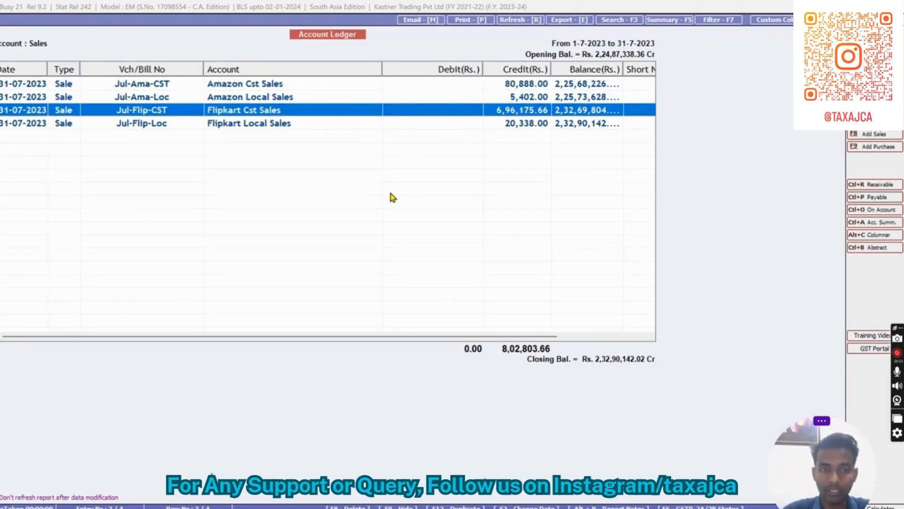
Switch to the Flipkart Excel report and close it without saving the changes
key("alt+Tab")
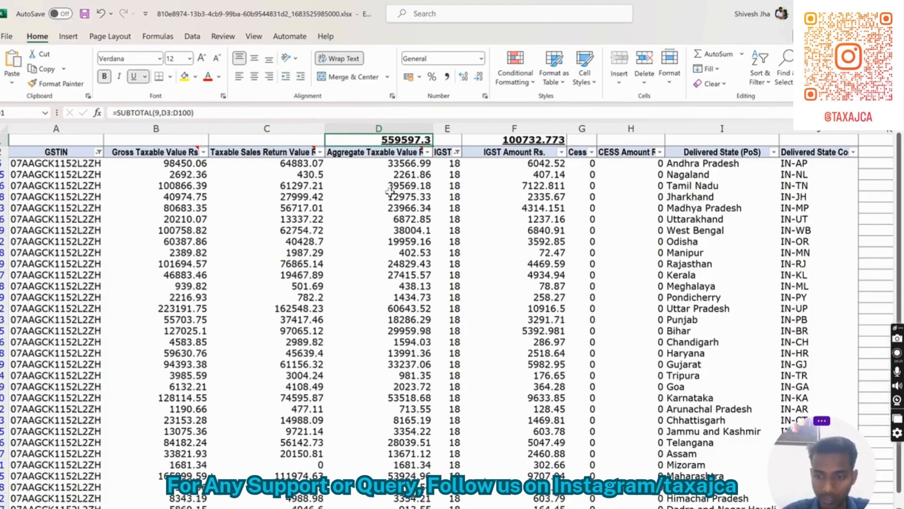
key("alt+F4")
key("Right")
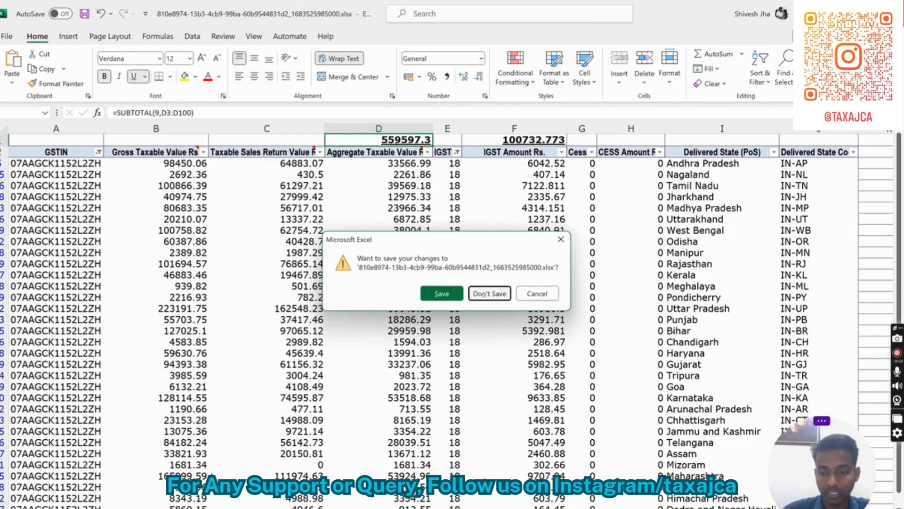
key("Return")
In File Explorer, go up from FLIPKART to the KASTNER folder and open its MEESHO subfolder
key("alt+Tab")
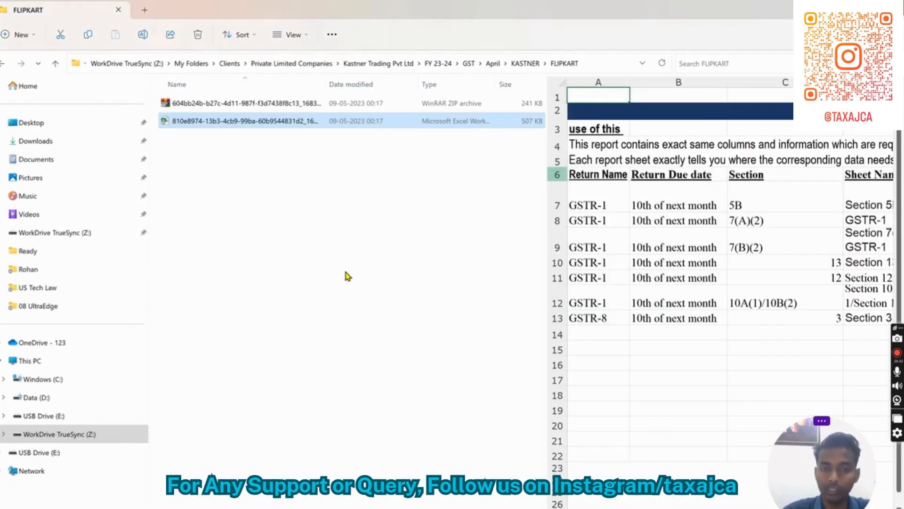
left_click(346, 275)
left_click(525, 64)
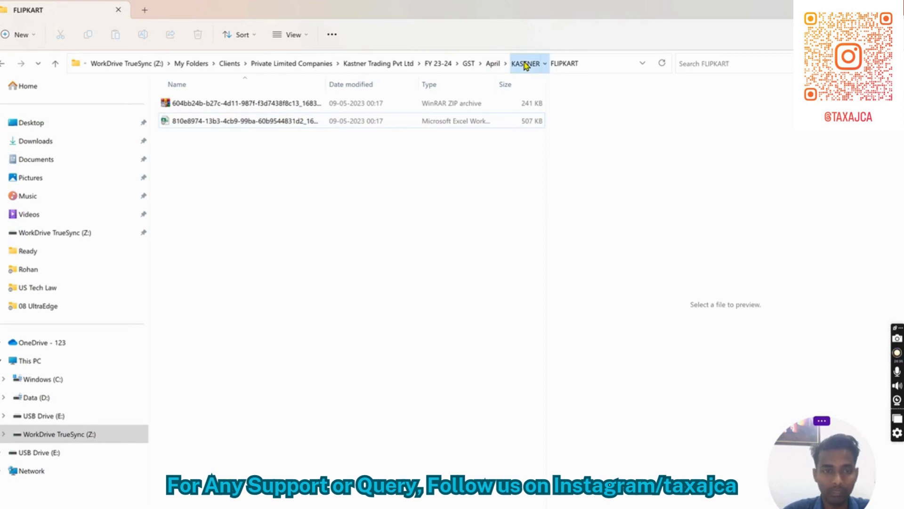
key("Down")
key("Down")
key("Down")
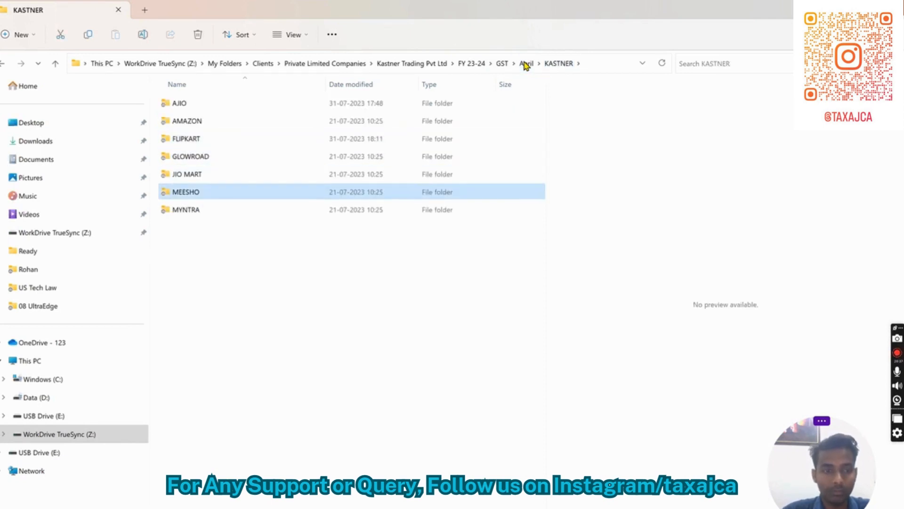
key("Return")
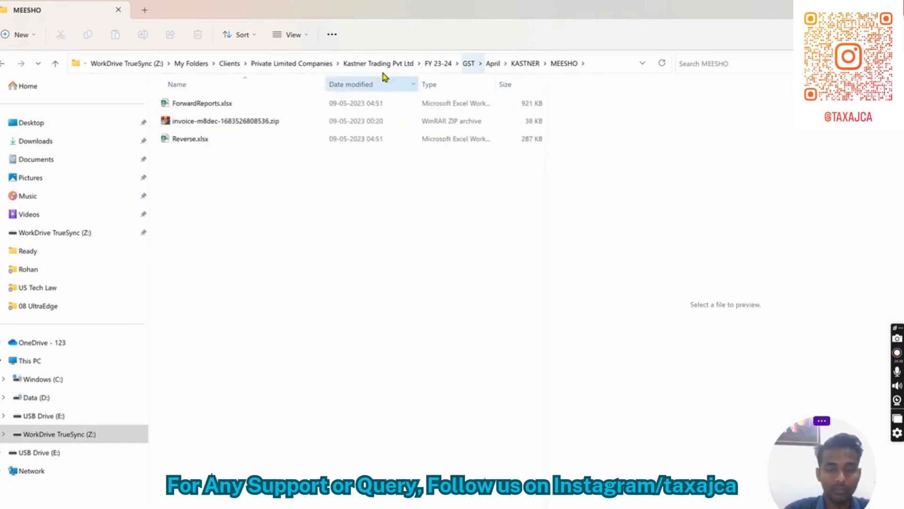